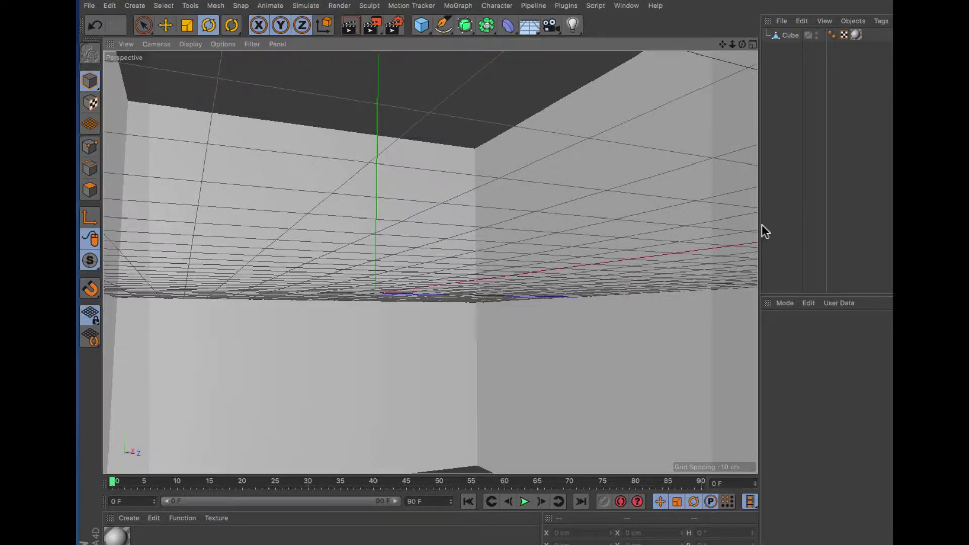
Zoom out until the room's corner walls fill the viewport
{"action": "mouse_move", "coordinate": [732, 44]}
{"action": "left_mouse_down"}
{"action": "mouse_move", "coordinate": [666, 48]}
{"action": "mouse_move", "coordinate": [752, 45]}
{"action": "mouse_move", "coordinate": [732, 44]}
{"action": "left_mouse_up"}
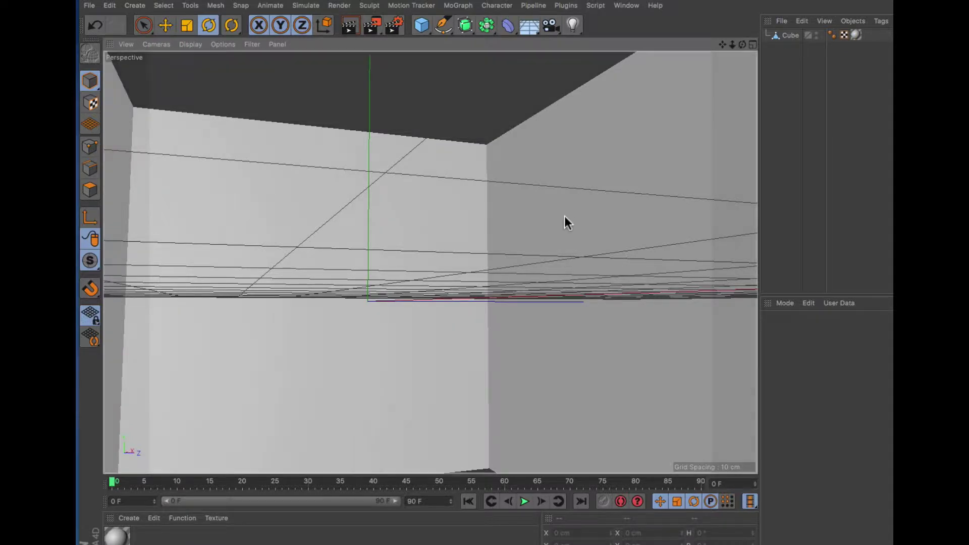
Render the plain room corner, move the Picture Viewer lower, and bring up Render Settings
{"action": "key", "text": "shift+r"}
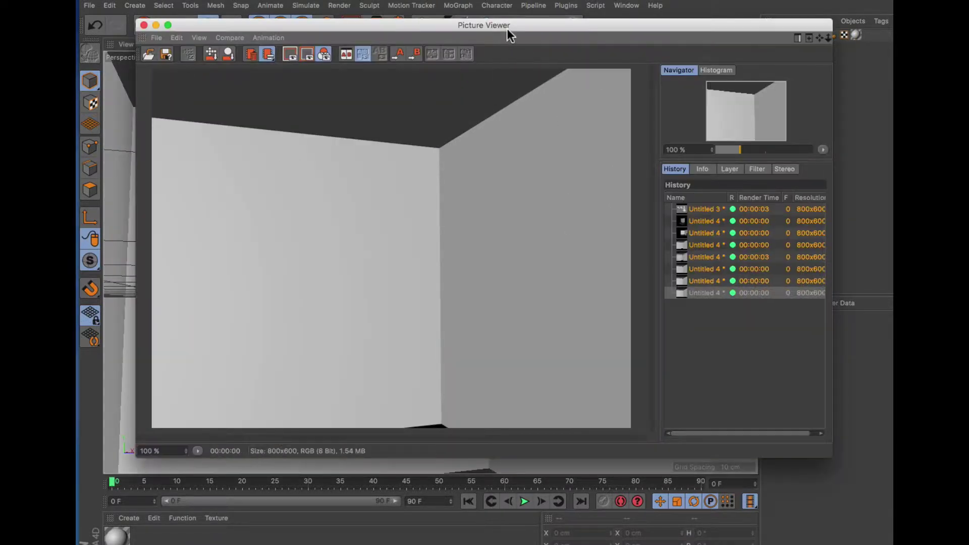
{"action": "left_click_drag", "start_coordinate": [506, 28], "coordinate": [531, 35]}
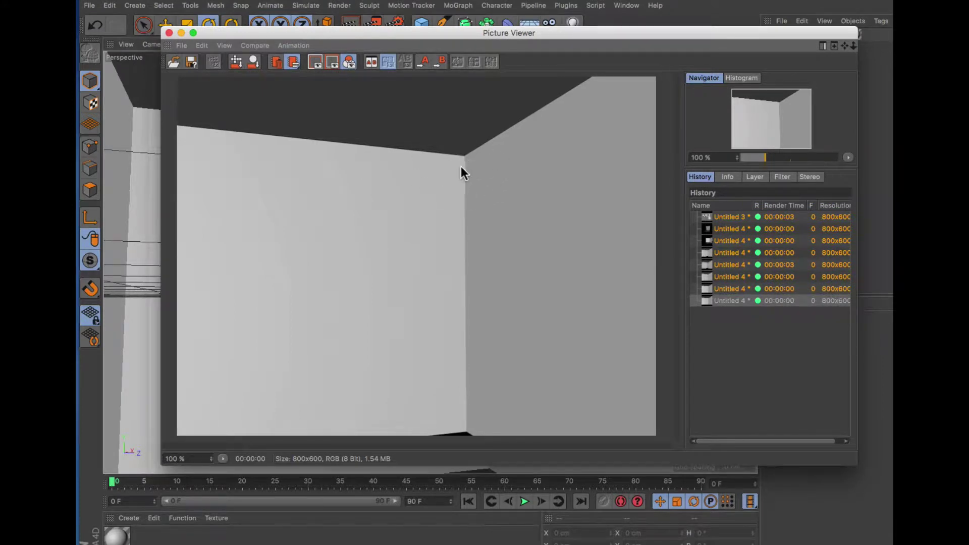
{"action": "left_click_drag", "start_coordinate": [358, 35], "coordinate": [354, 91]}
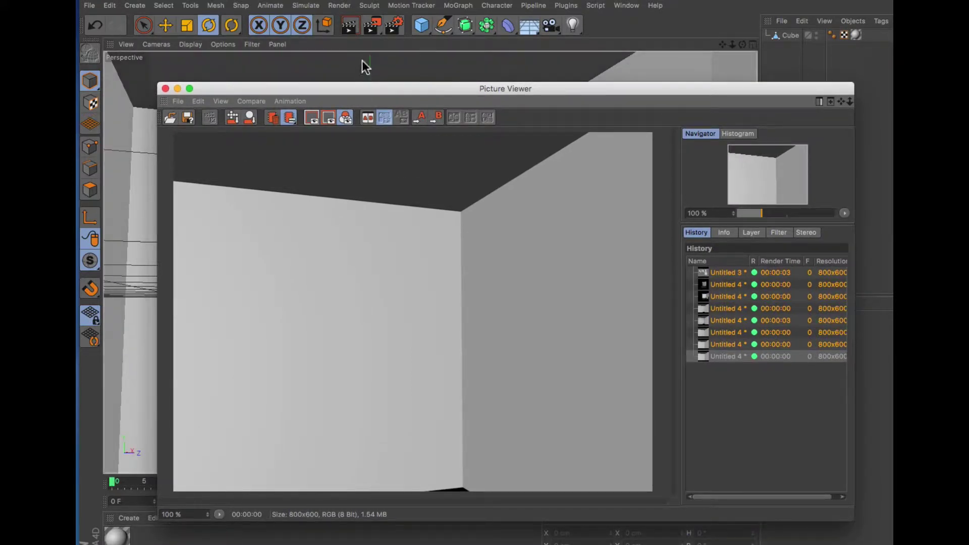
{"action": "left_click", "coordinate": [395, 26]}
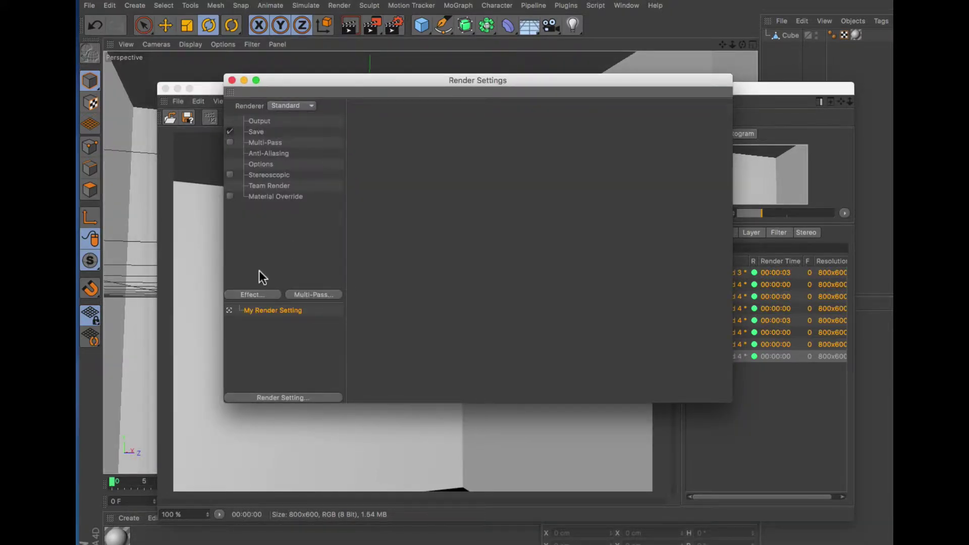
Add the Ambient Occlusion effect, shift its gradient's black knot right, and return to the corner render
{"action": "left_click", "coordinate": [251, 294]}
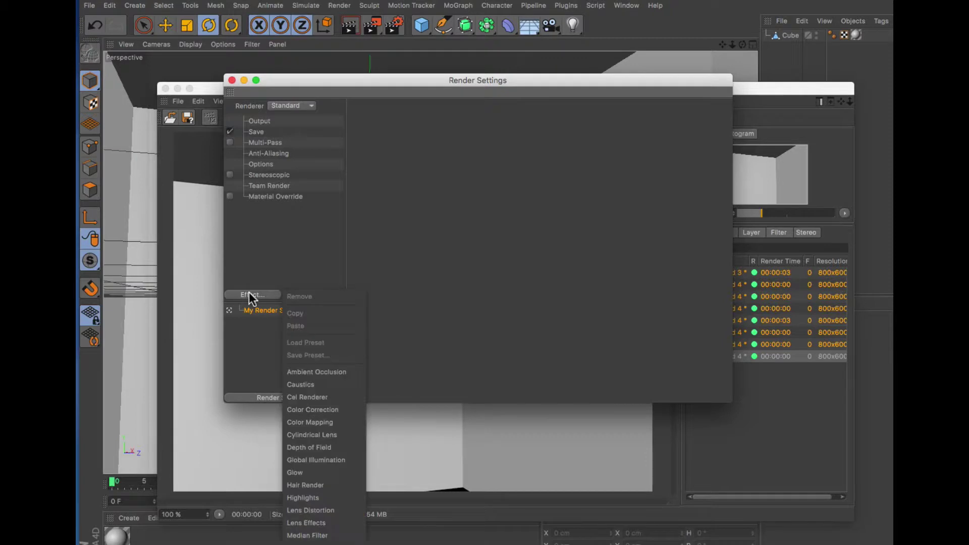
{"action": "left_click", "coordinate": [313, 373]}
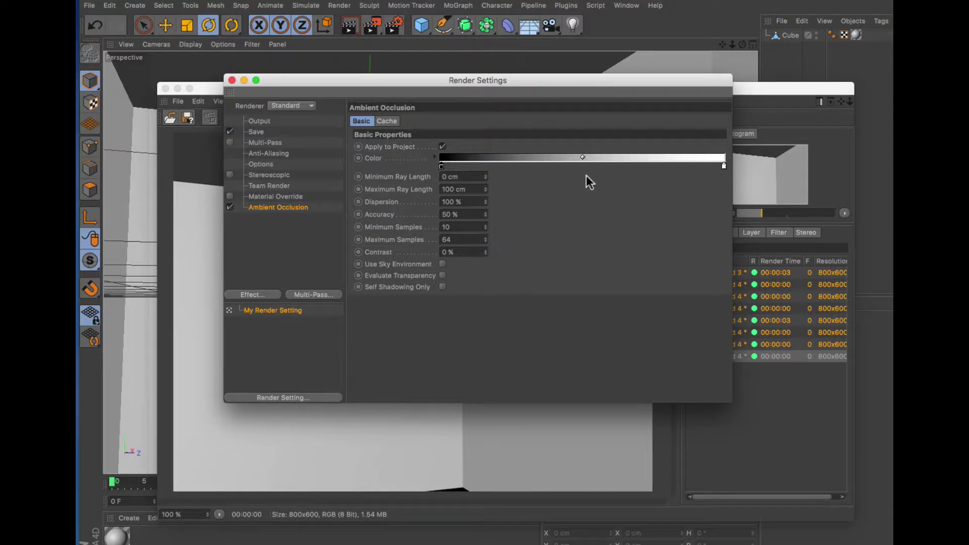
{"action": "mouse_move", "coordinate": [441, 167]}
{"action": "left_mouse_down"}
{"action": "mouse_move", "coordinate": [510, 168]}
{"action": "mouse_move", "coordinate": [425, 168]}
{"action": "left_mouse_up"}
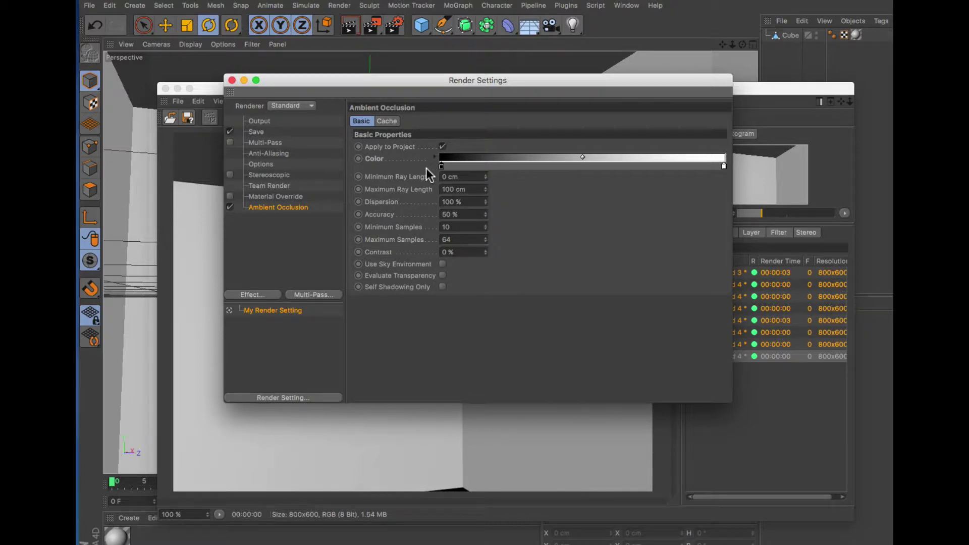
{"action": "left_click", "coordinate": [231, 79]}
{"action": "left_click_drag", "start_coordinate": [264, 87], "coordinate": [256, 73]}
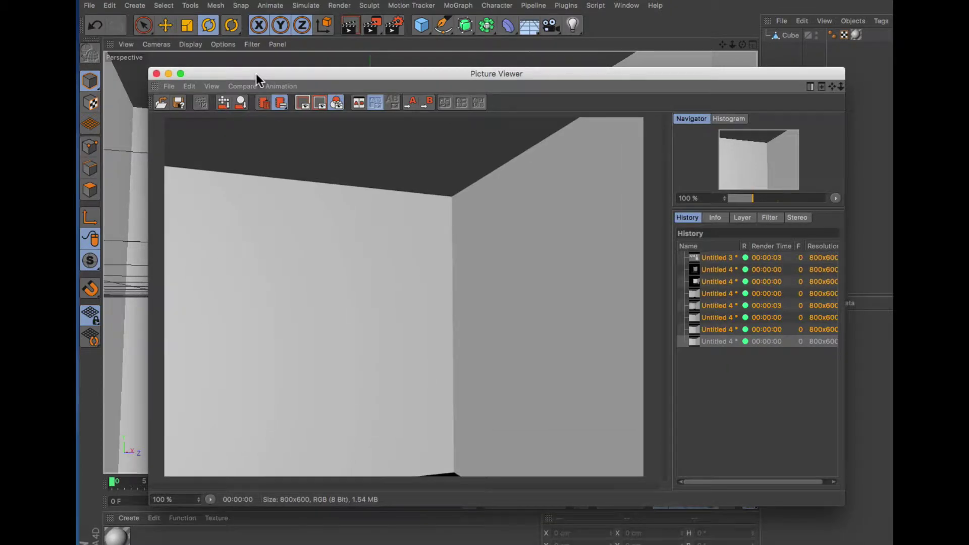
Render the corner with ambient occlusion, compare it with the flat render in History, then close the viewer
{"action": "key", "text": "shift+r"}
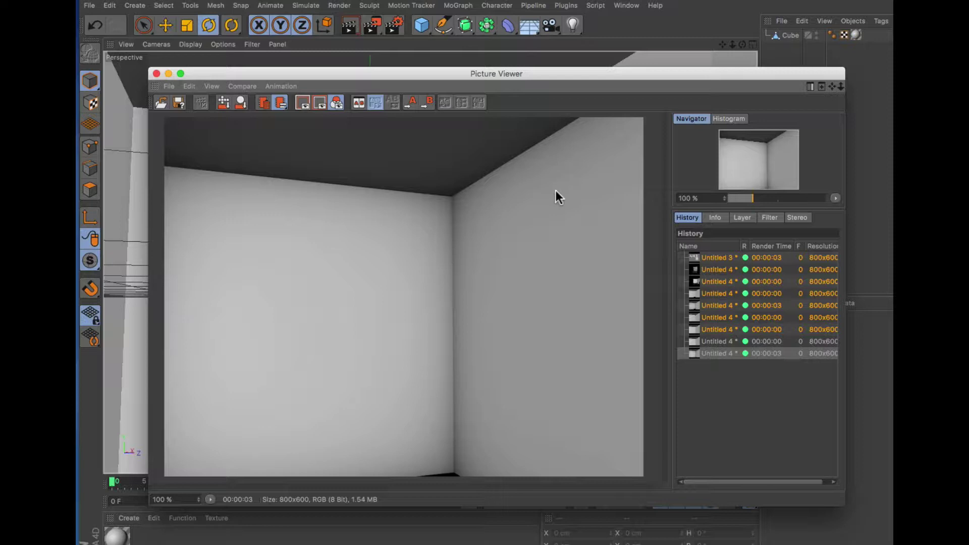
{"action": "left_click", "coordinate": [709, 341]}
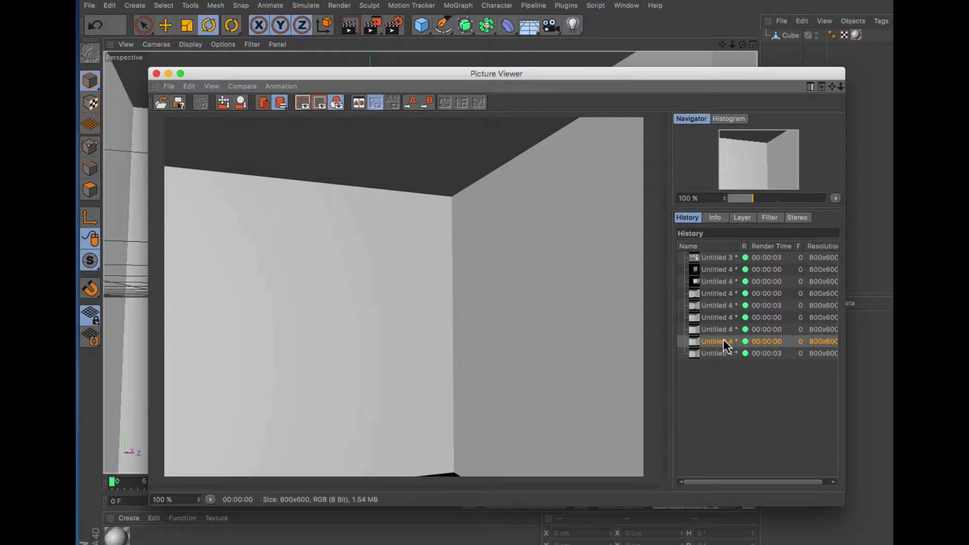
{"action": "left_click", "coordinate": [715, 354]}
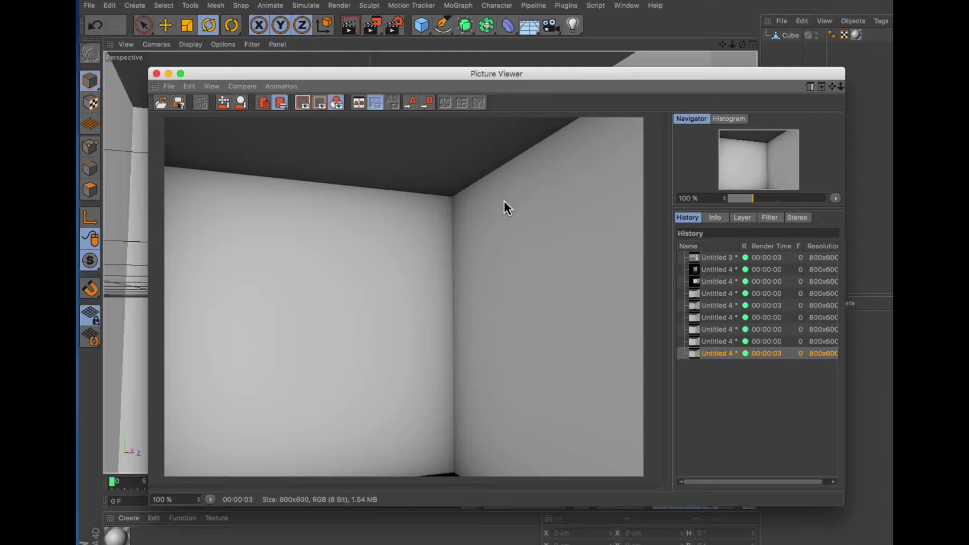
{"action": "left_click", "coordinate": [156, 73]}
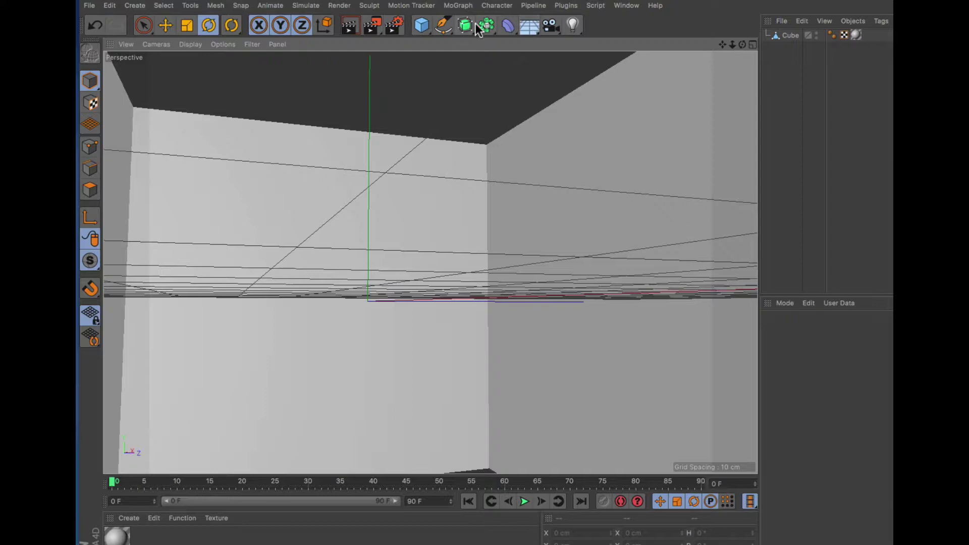
Switch to the Untitled 1 document, orbit around the cube, render it, and close the viewer
{"action": "left_click", "coordinate": [625, 6]}
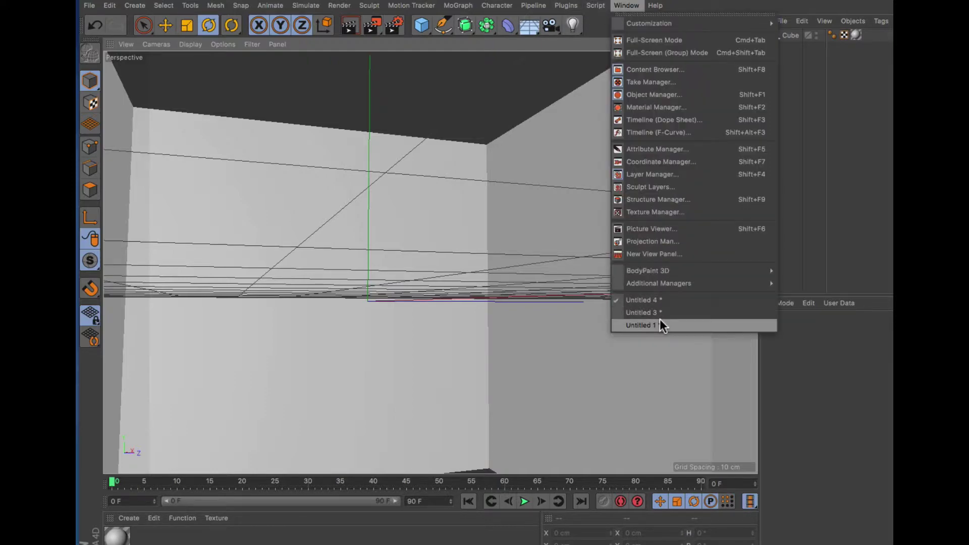
{"action": "left_click", "coordinate": [660, 323]}
{"action": "left_click_drag", "start_coordinate": [743, 47], "coordinate": [587, 53]}
{"action": "key", "text": "shift+r"}
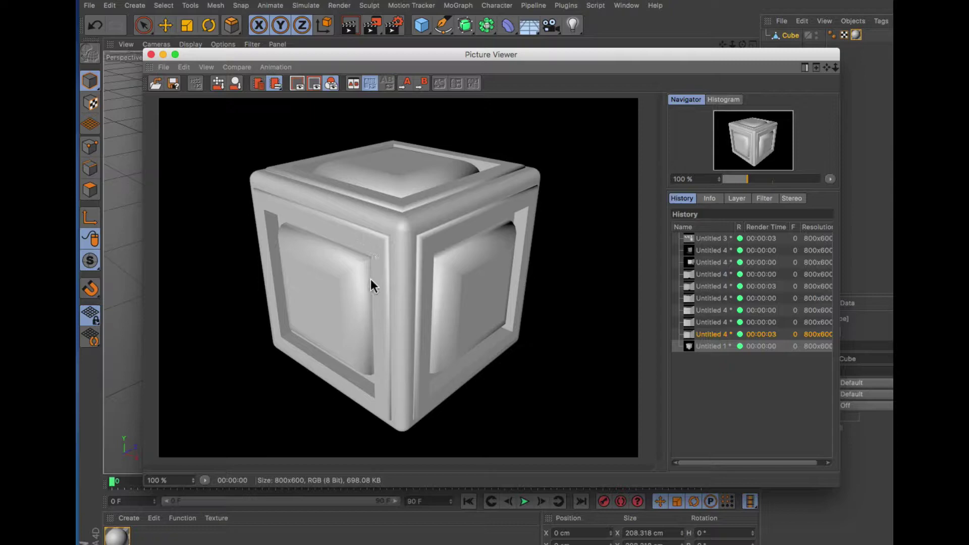
{"action": "left_click", "coordinate": [151, 54]}
Add Ambient Occlusion to the cube scene, render it, and view the newest History entry
{"action": "left_click", "coordinate": [398, 30]}
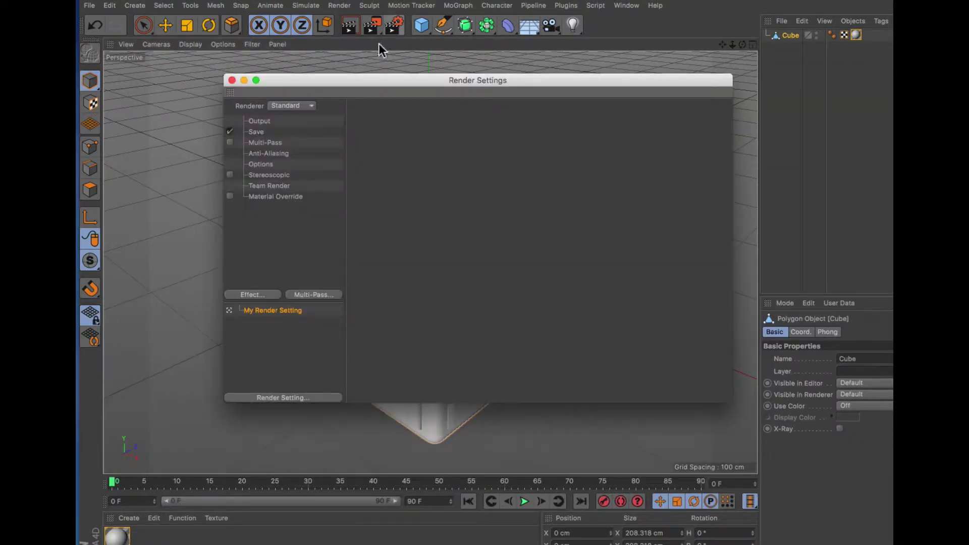
{"action": "left_click", "coordinate": [256, 293]}
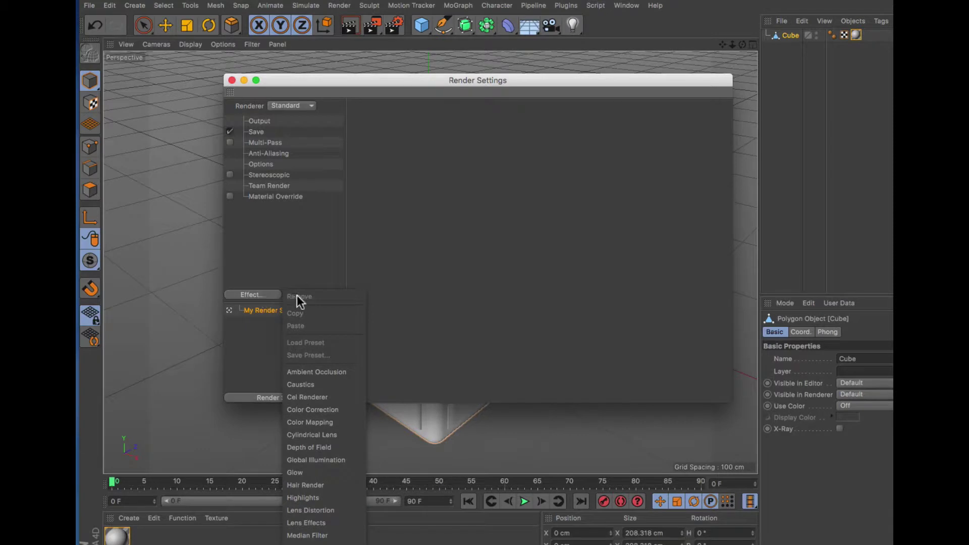
{"action": "left_click", "coordinate": [329, 372]}
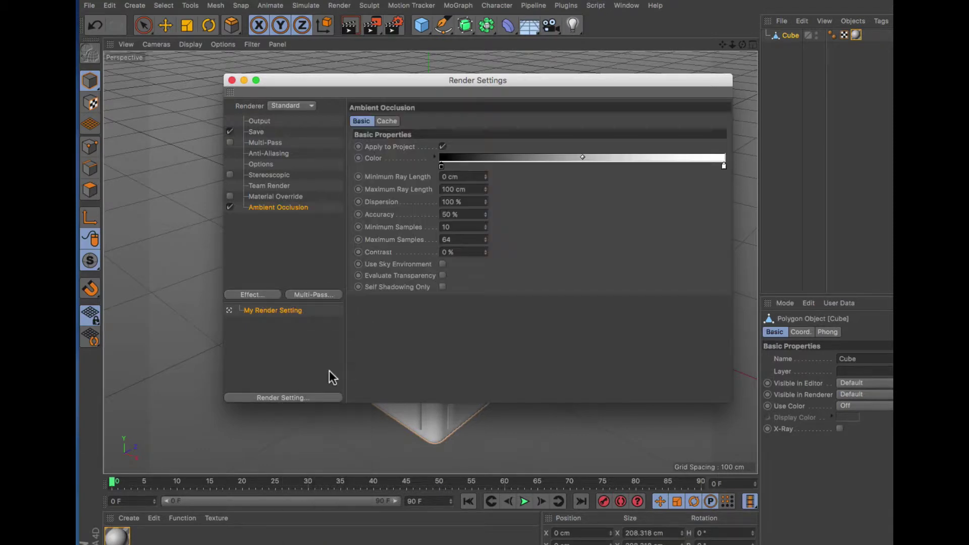
{"action": "left_click", "coordinate": [232, 81]}
{"action": "key", "text": "shift+r"}
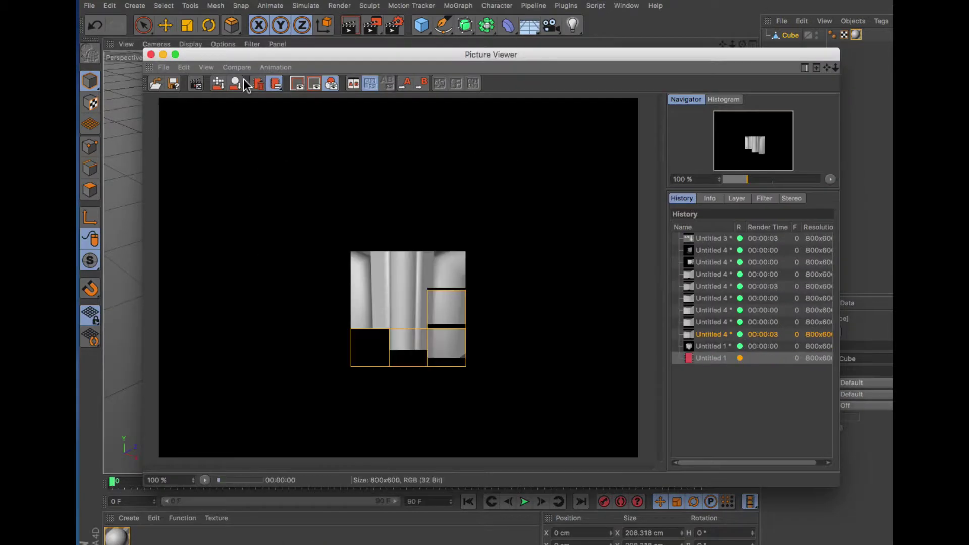
{"action": "left_click", "coordinate": [709, 358]}
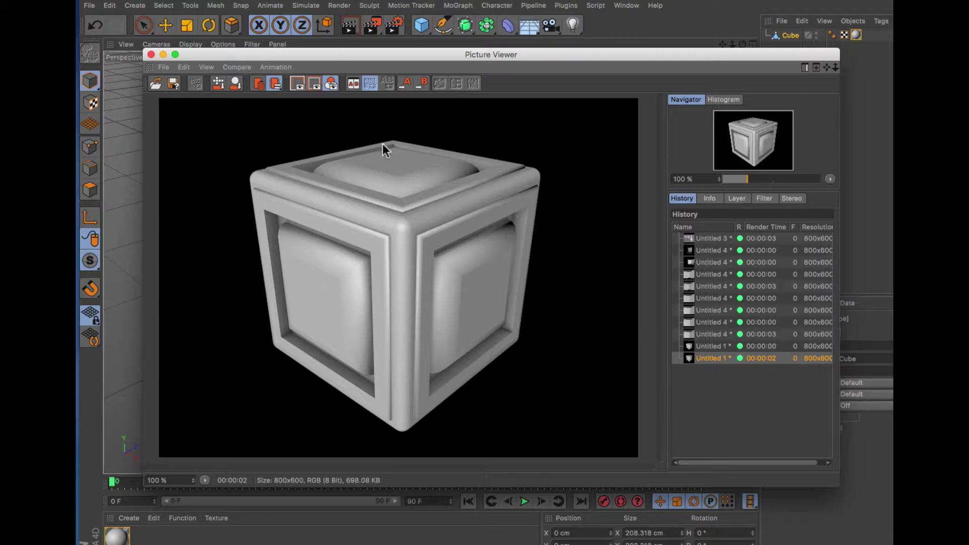
Set the cube scene's anti-aliasing to Best with a 2x2 minimum level
{"action": "left_click", "coordinate": [388, 25]}
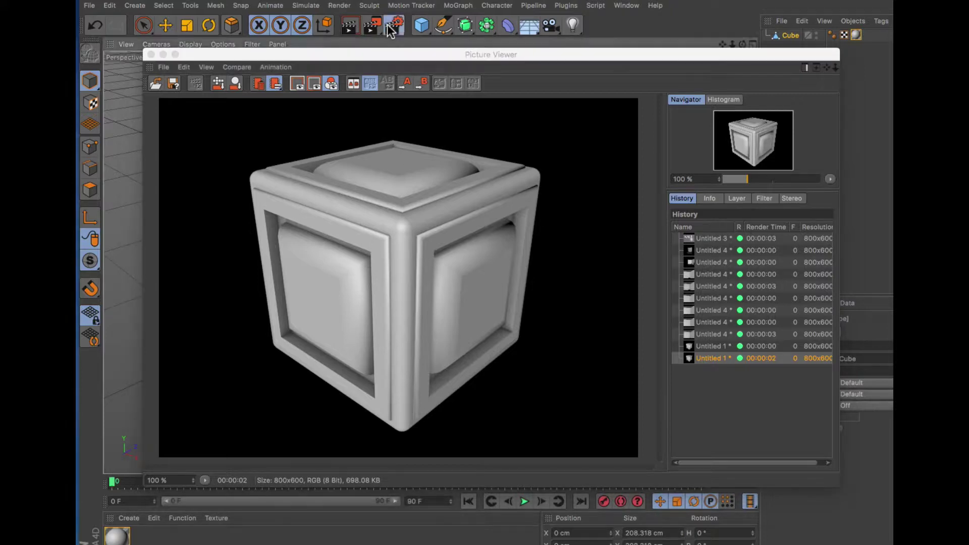
{"action": "left_click", "coordinate": [387, 24]}
{"action": "left_click_drag", "start_coordinate": [370, 81], "coordinate": [349, 79]}
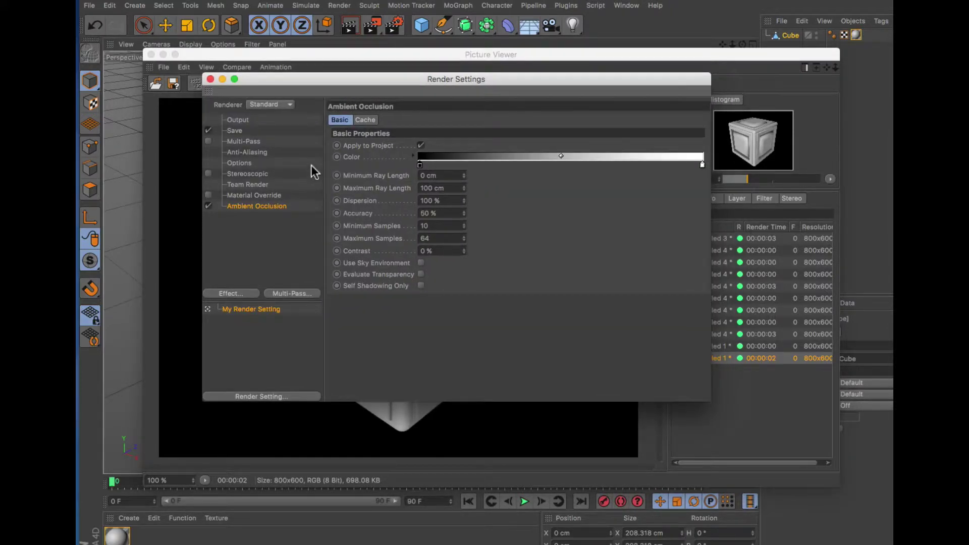
{"action": "left_click", "coordinate": [256, 152]}
{"action": "left_click", "coordinate": [449, 118]}
{"action": "left_click", "coordinate": [451, 136]}
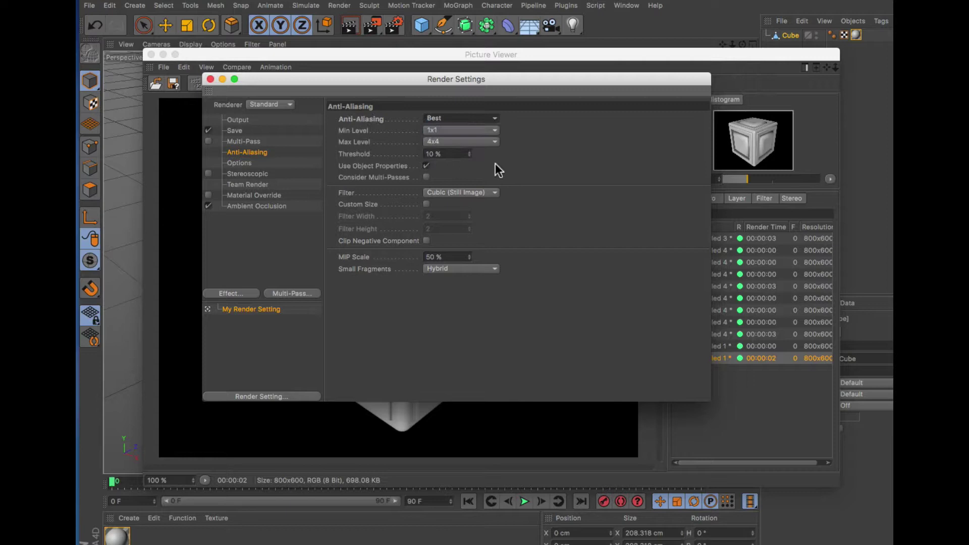
{"action": "left_click", "coordinate": [459, 132]}
{"action": "left_click", "coordinate": [457, 143]}
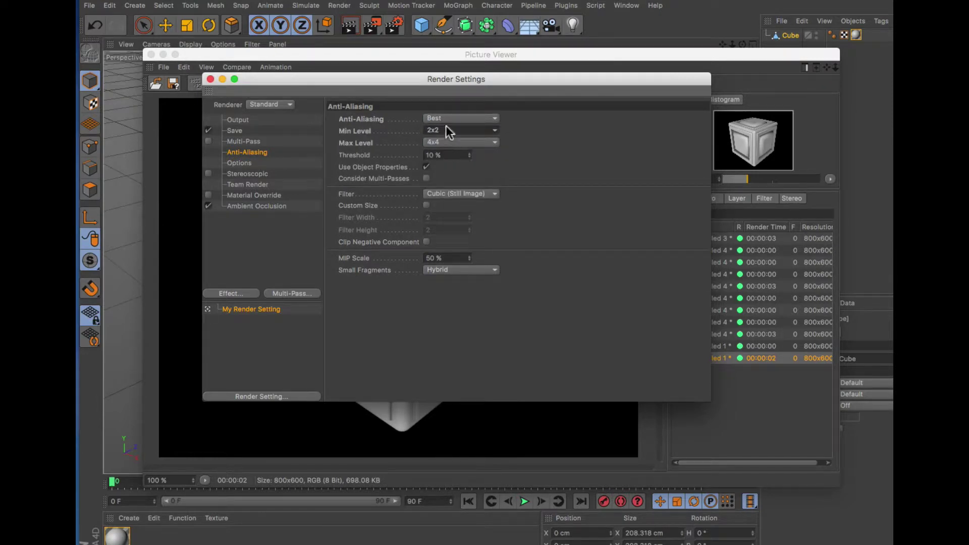
{"action": "left_click", "coordinate": [210, 79]}
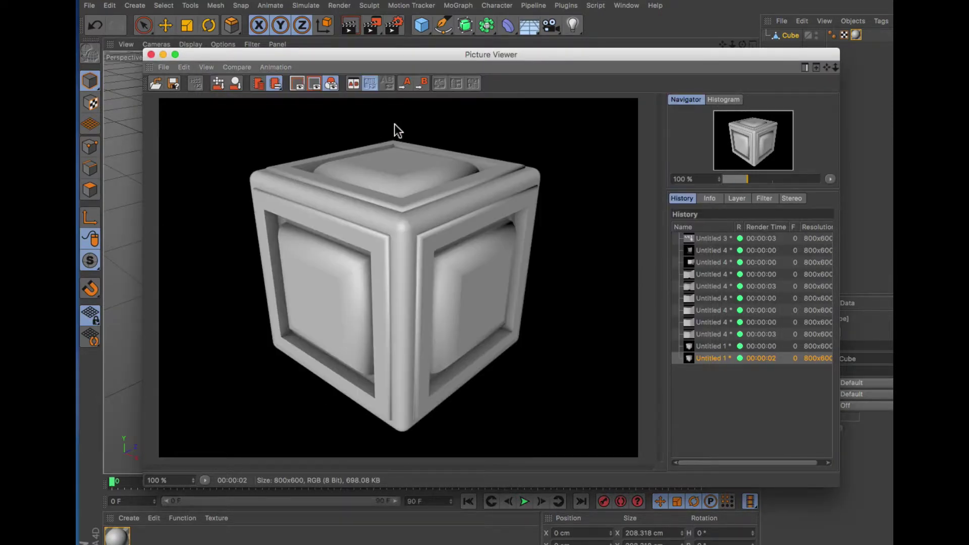
Re-render the cube, flip between the earlier and latest history renders, then close the viewer
{"action": "key", "text": "shift+r"}
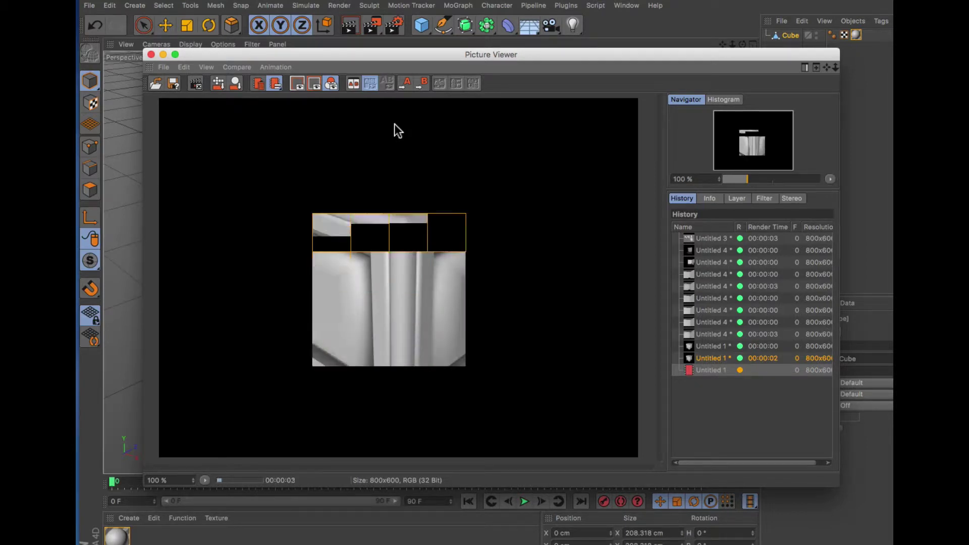
{"action": "left_click", "coordinate": [707, 358]}
{"action": "key", "text": "Down"}
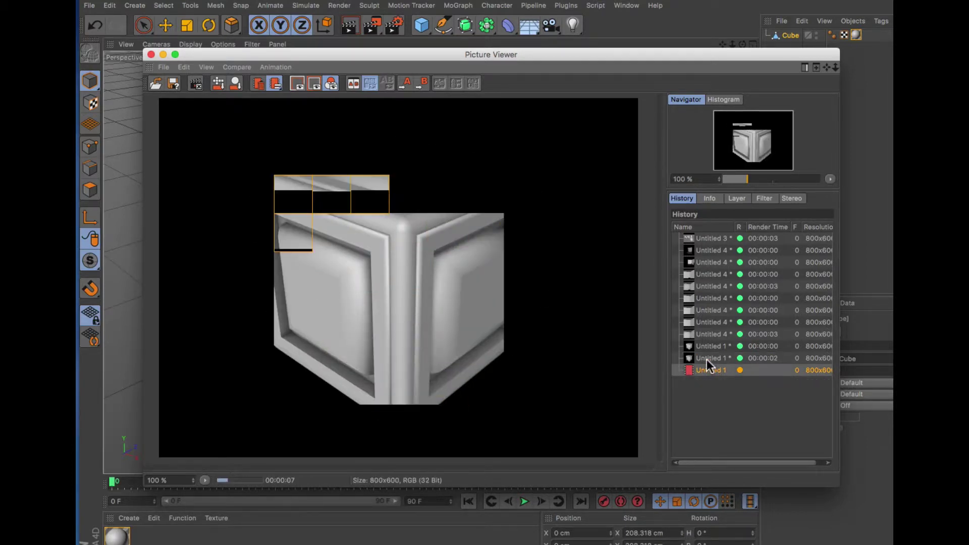
{"action": "left_click", "coordinate": [707, 358]}
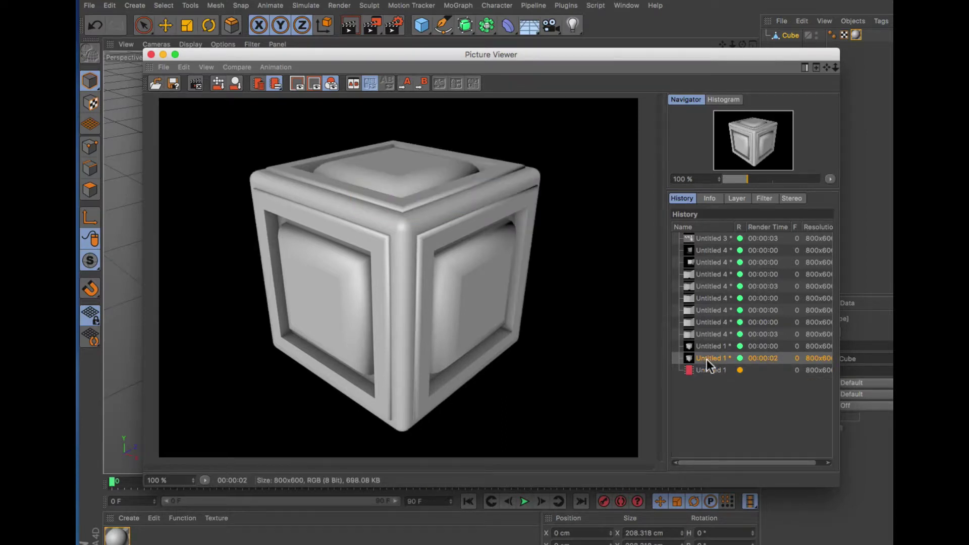
{"action": "key", "text": "Down"}
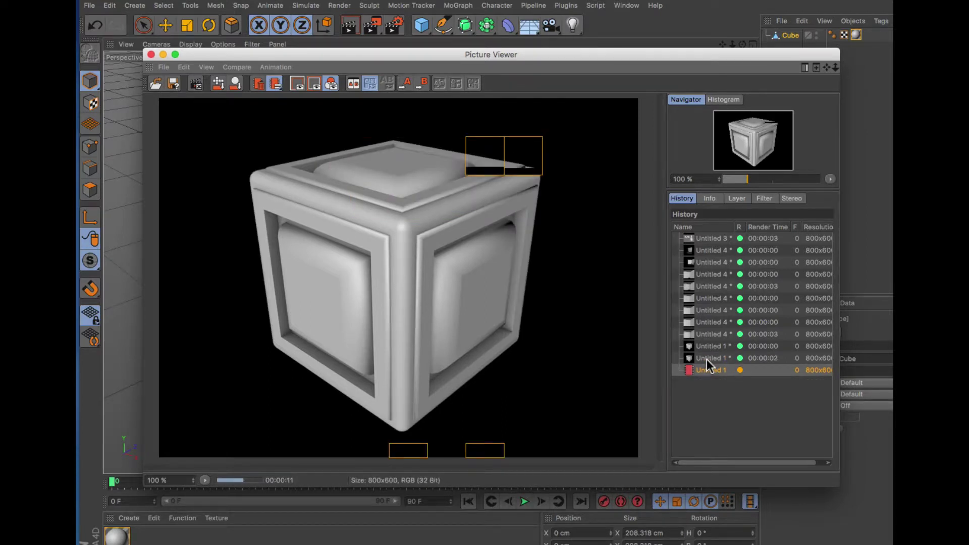
{"action": "key", "text": "Up"}
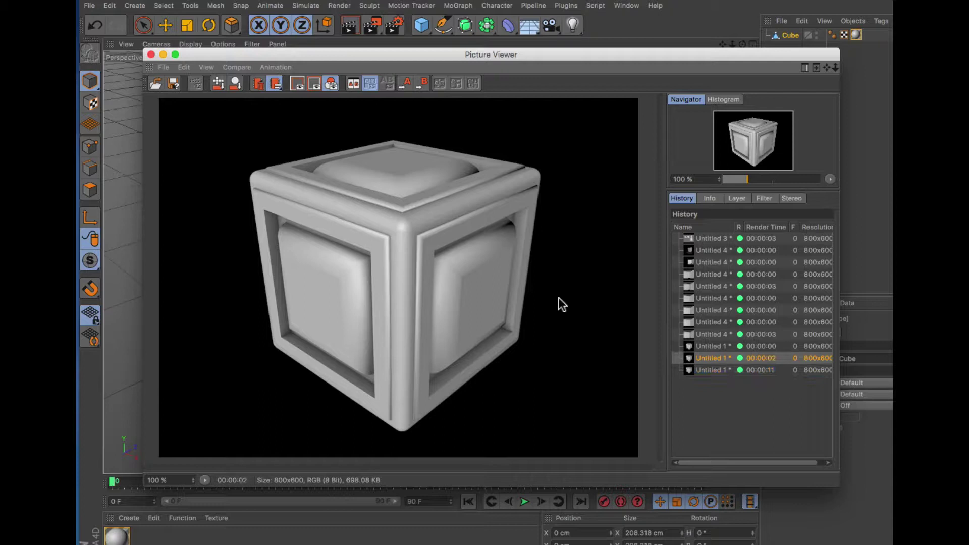
{"action": "key", "text": "Down"}
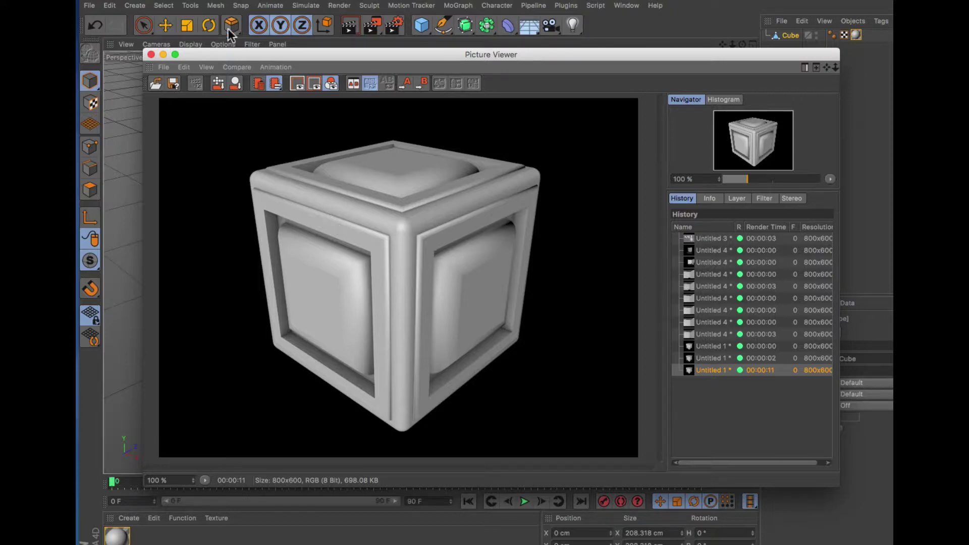
{"action": "left_click", "coordinate": [196, 39]}
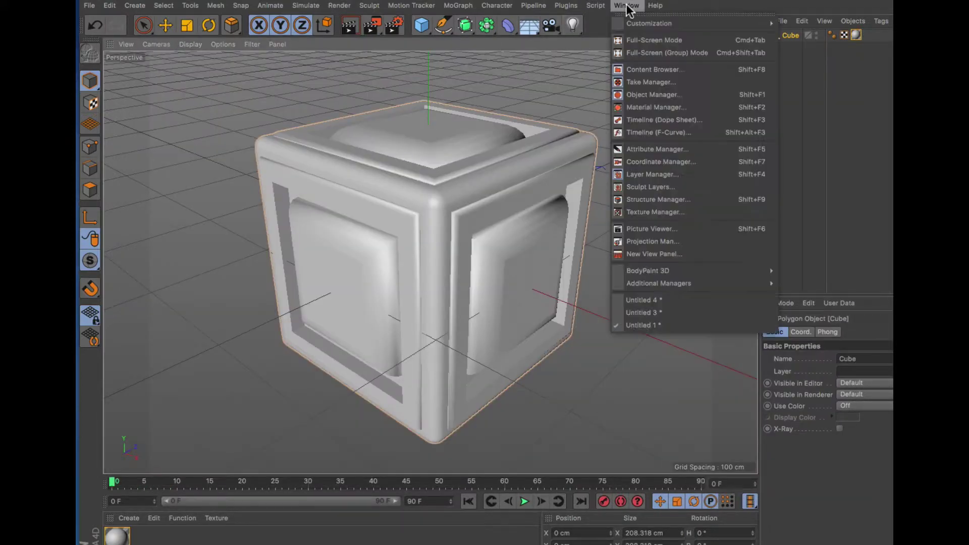
Switch to the Untitled 3 primitives scene, start and abort a render, then open its Render Settings
{"action": "left_click", "coordinate": [658, 313]}
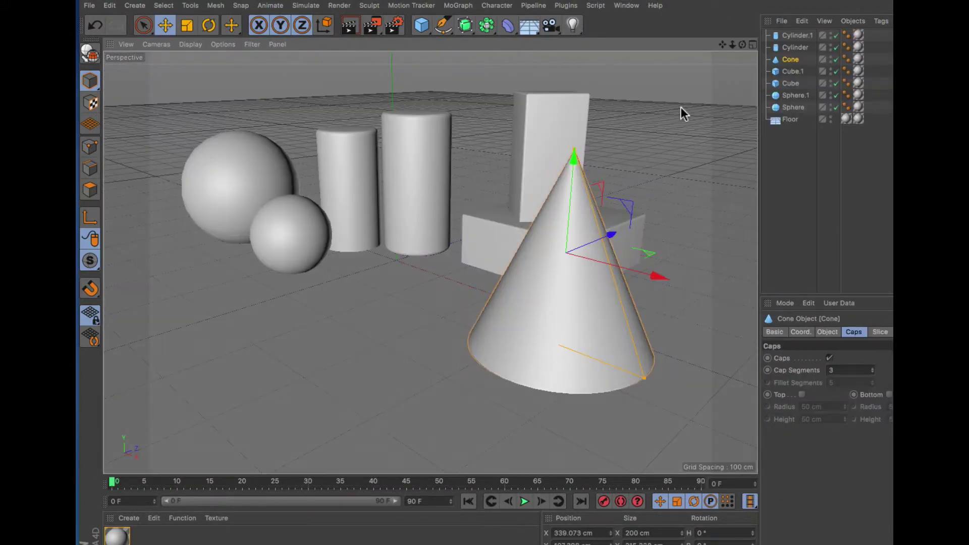
{"action": "key", "text": "shift+r"}
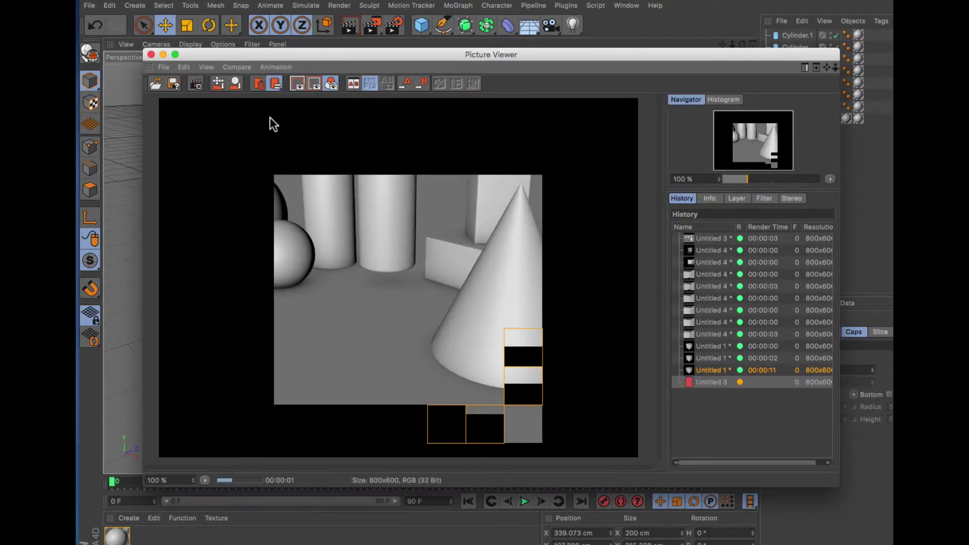
{"action": "left_click", "coordinate": [151, 54]}
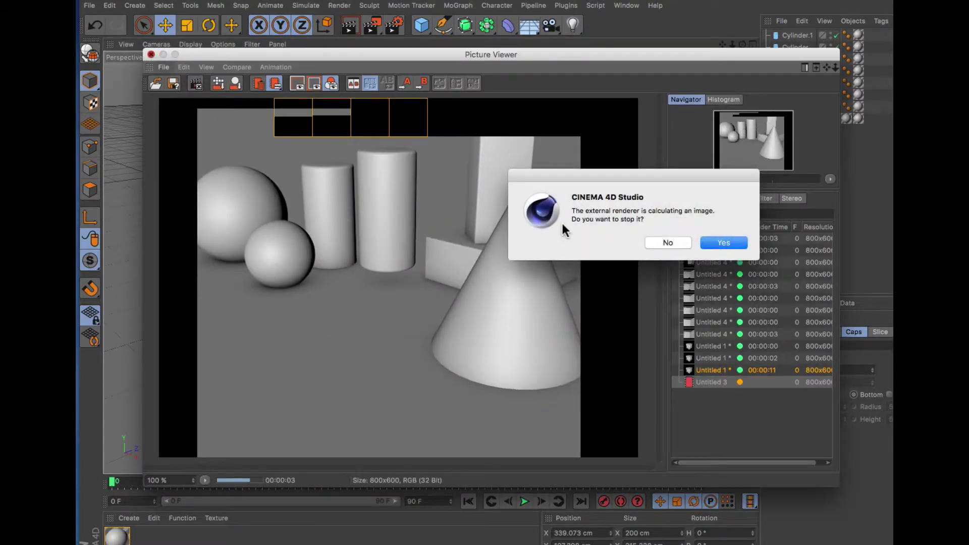
{"action": "left_click", "coordinate": [667, 242]}
{"action": "left_click", "coordinate": [394, 24]}
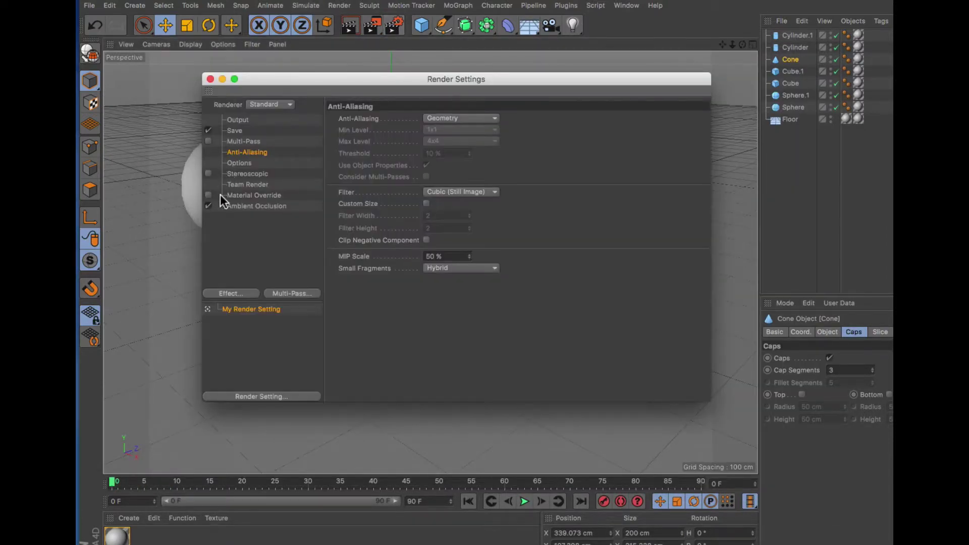
Toggle Ambient Occlusion off and on, delete the effect, and render the primitives without it
{"action": "left_click", "coordinate": [247, 207]}
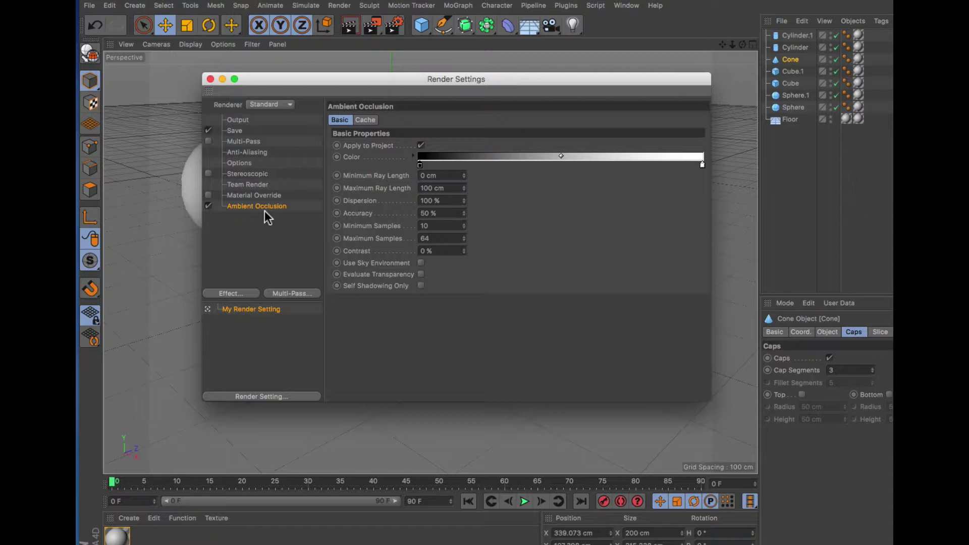
{"action": "left_click", "coordinate": [208, 206]}
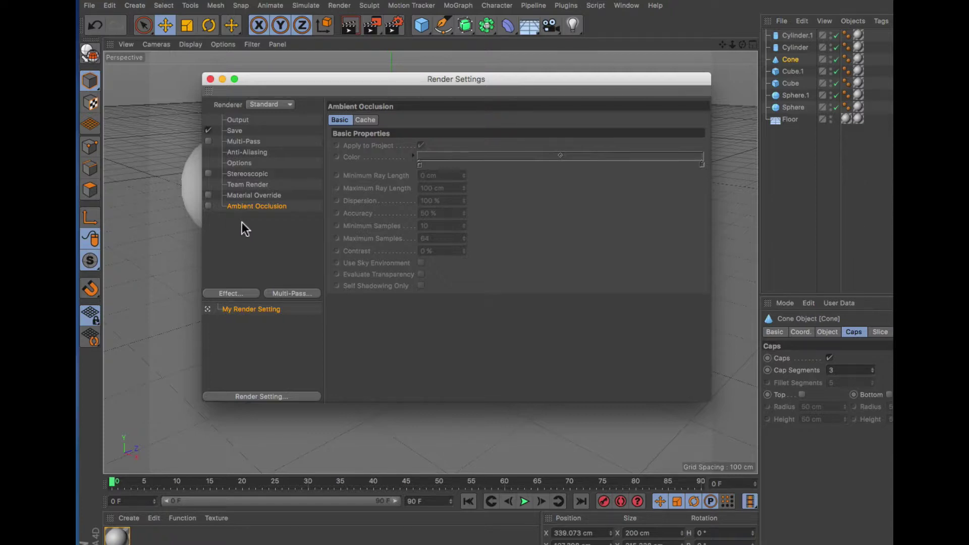
{"action": "left_click", "coordinate": [208, 206]}
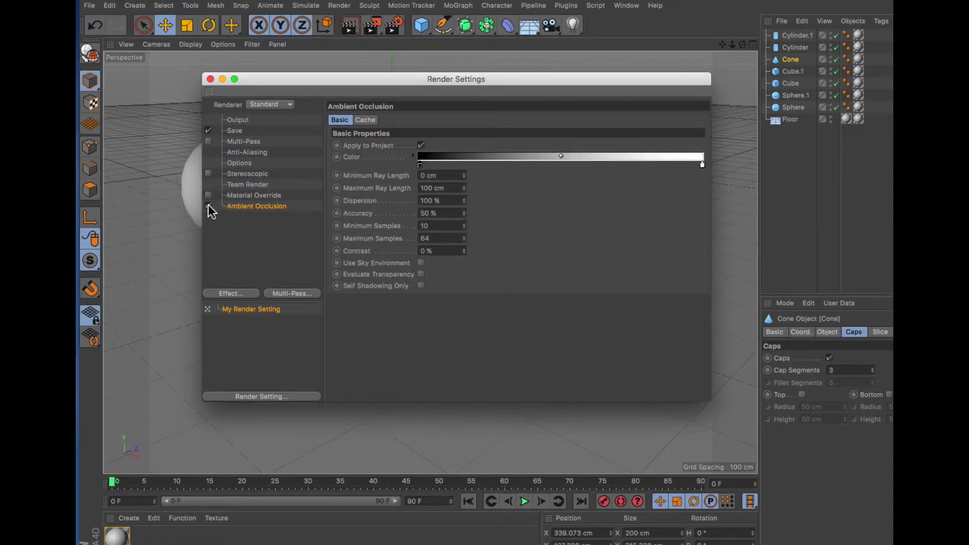
{"action": "left_click", "coordinate": [208, 205]}
{"action": "left_click", "coordinate": [209, 206]}
{"action": "key", "text": "Delete"}
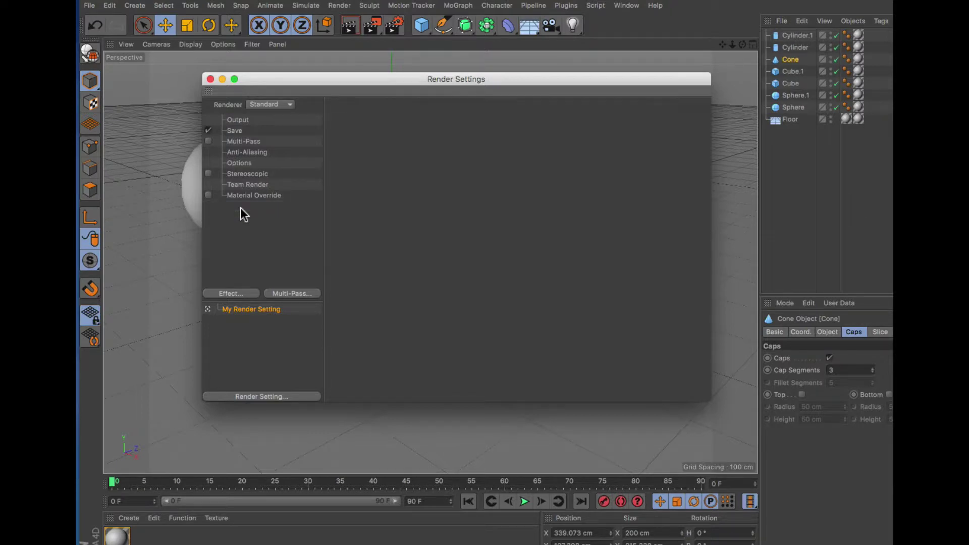
{"action": "left_click", "coordinate": [210, 80]}
{"action": "key", "text": "shift+r"}
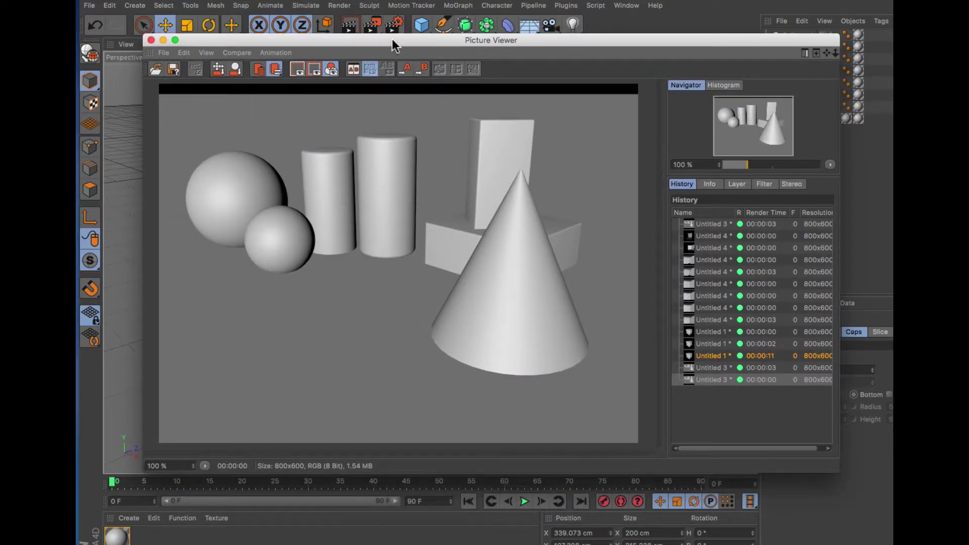
{"action": "left_click", "coordinate": [394, 25]}
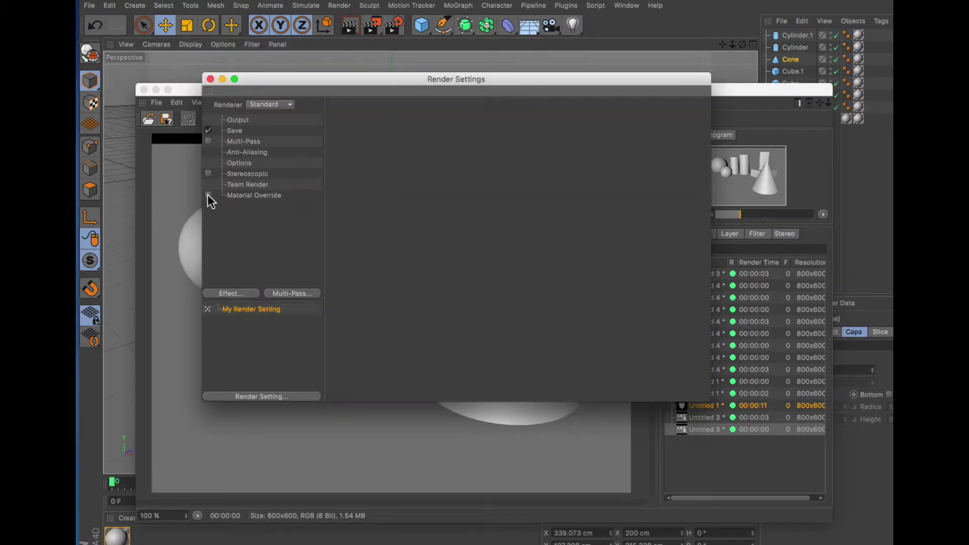
Re-add Ambient Occlusion and render the primitives with soft contact shadows, moving the viewer higher
{"action": "left_click", "coordinate": [224, 294]}
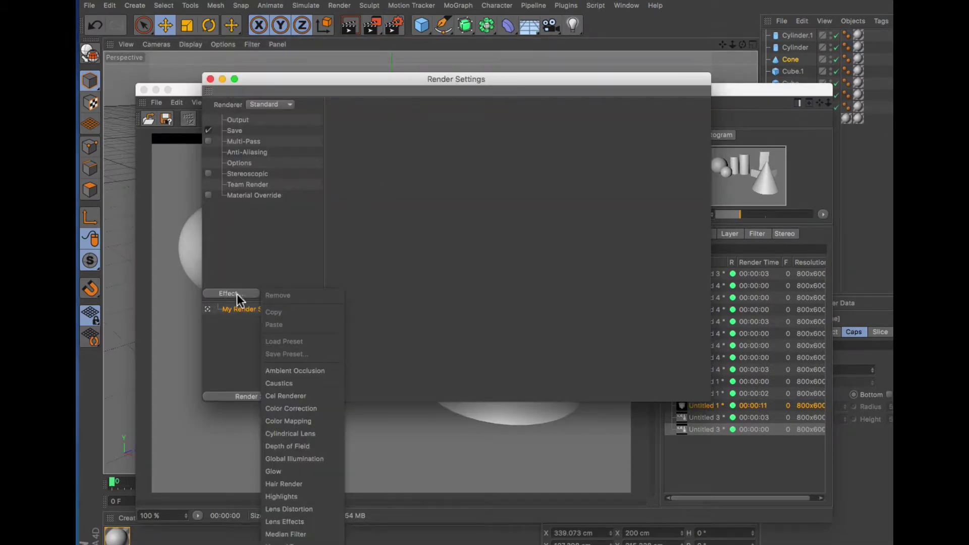
{"action": "left_click", "coordinate": [283, 364]}
{"action": "left_click", "coordinate": [210, 79]}
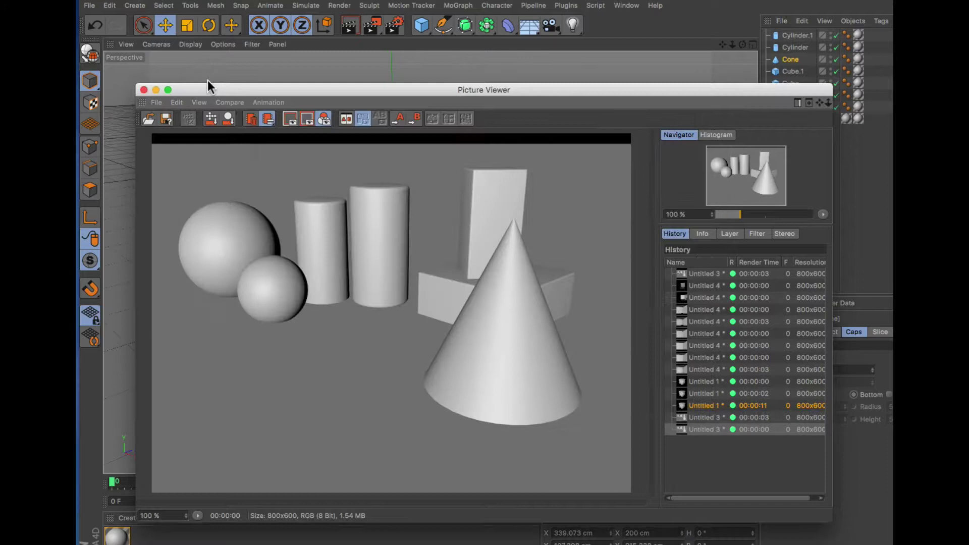
{"action": "key", "text": "shift+r"}
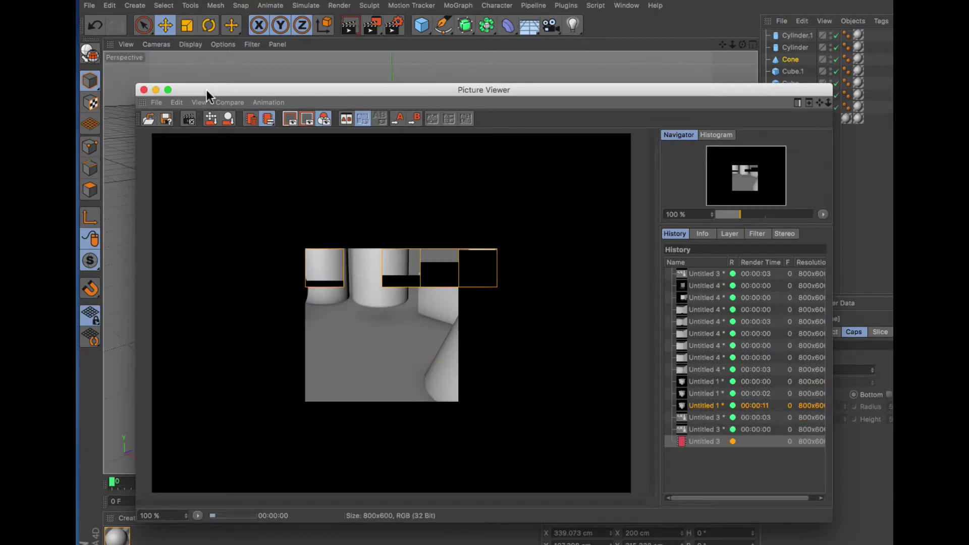
{"action": "left_click_drag", "start_coordinate": [267, 88], "coordinate": [262, 63]}
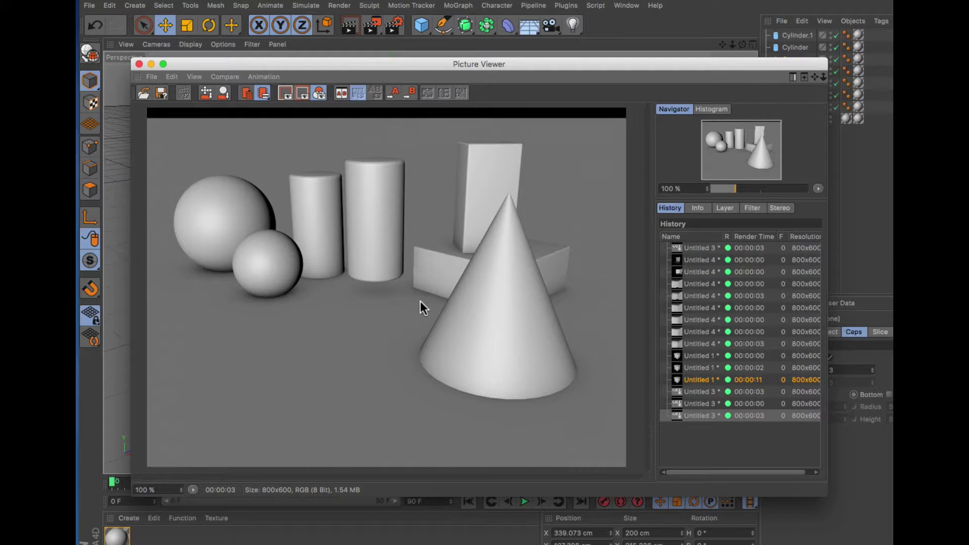
{"action": "left_click", "coordinate": [699, 404]}
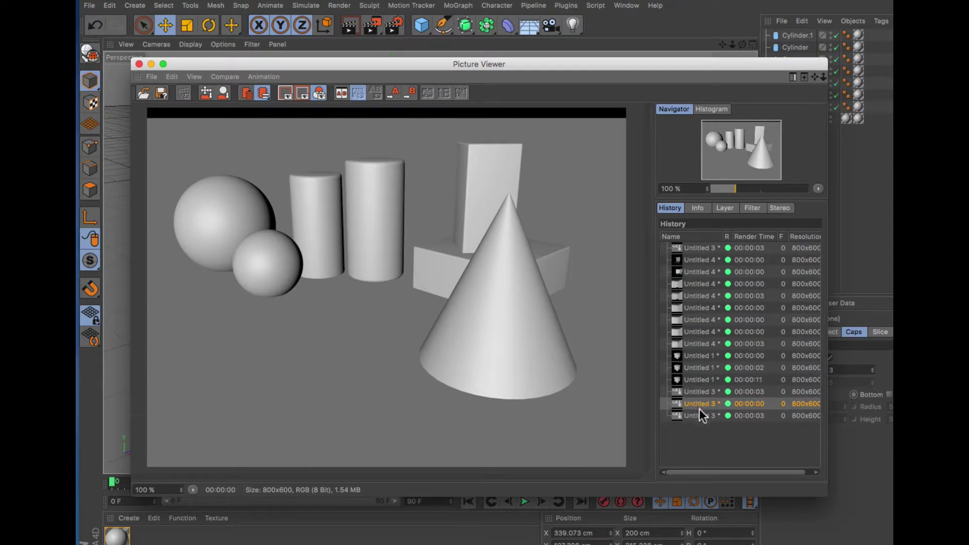
{"action": "left_click", "coordinate": [698, 414]}
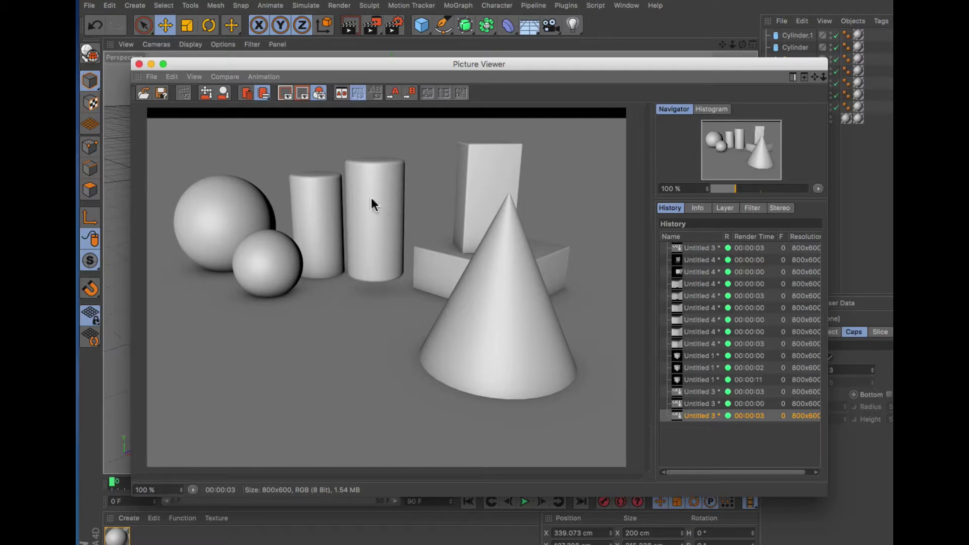
Orbit to a new angle on the primitives with the cone in front and re-render
{"action": "left_click", "coordinate": [139, 65]}
{"action": "left_click_drag", "start_coordinate": [698, 186], "coordinate": [697, 156], "text": "alt"}
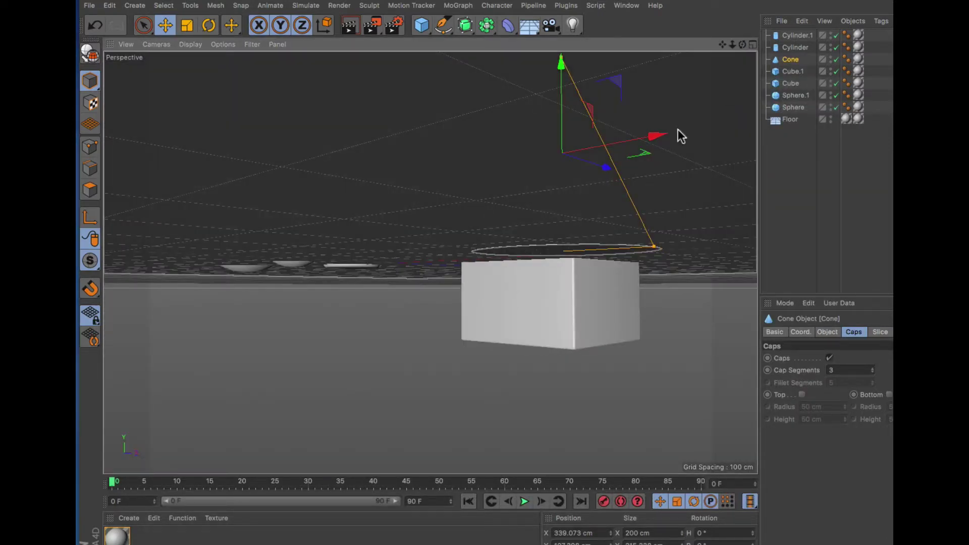
{"action": "left_click_drag", "start_coordinate": [742, 44], "coordinate": [742, 86]}
{"action": "left_click_drag", "start_coordinate": [430, 262], "coordinate": [433, 229]}
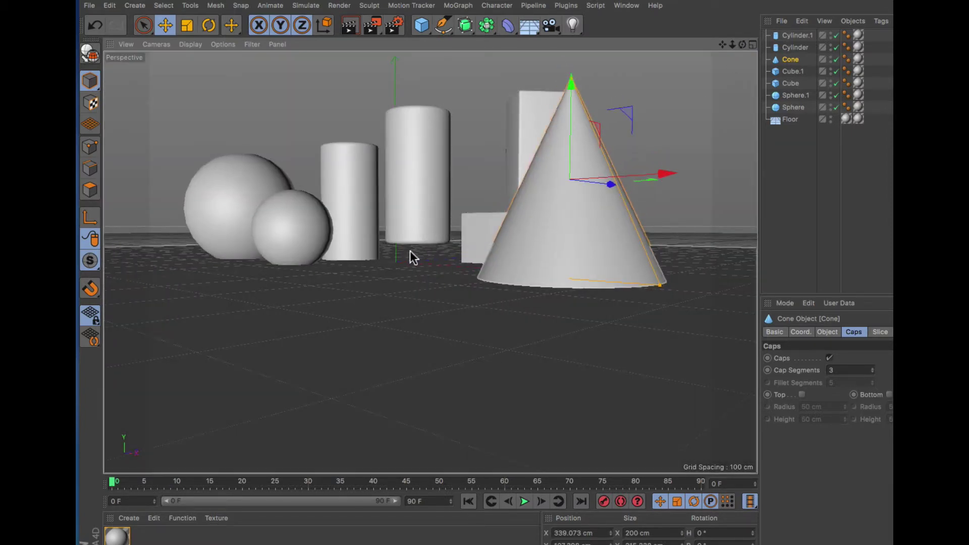
{"action": "mouse_move", "coordinate": [742, 44]}
{"action": "left_mouse_down"}
{"action": "mouse_move", "coordinate": [729, 49]}
{"action": "mouse_move", "coordinate": [742, 43]}
{"action": "left_mouse_up"}
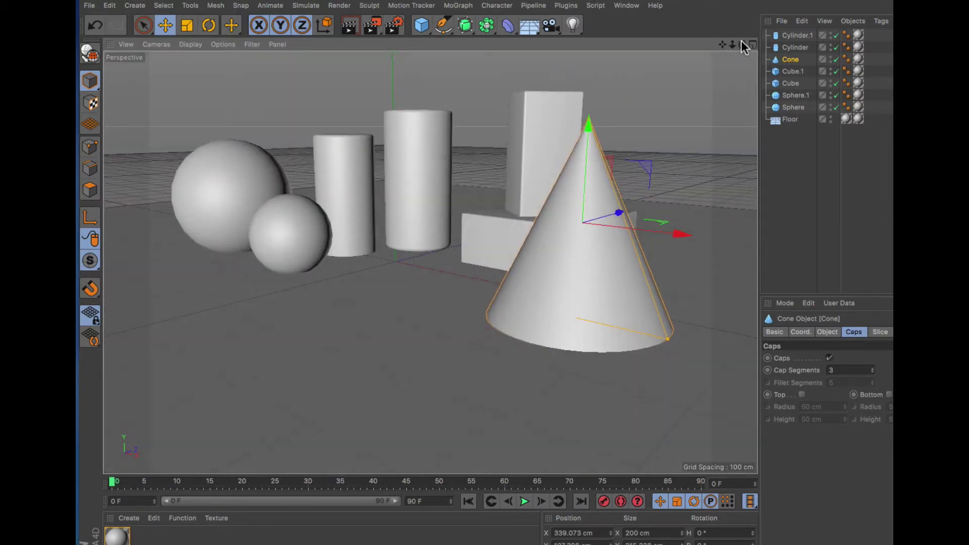
{"action": "key", "text": "shift+r"}
{"action": "key", "text": "shift+r"}
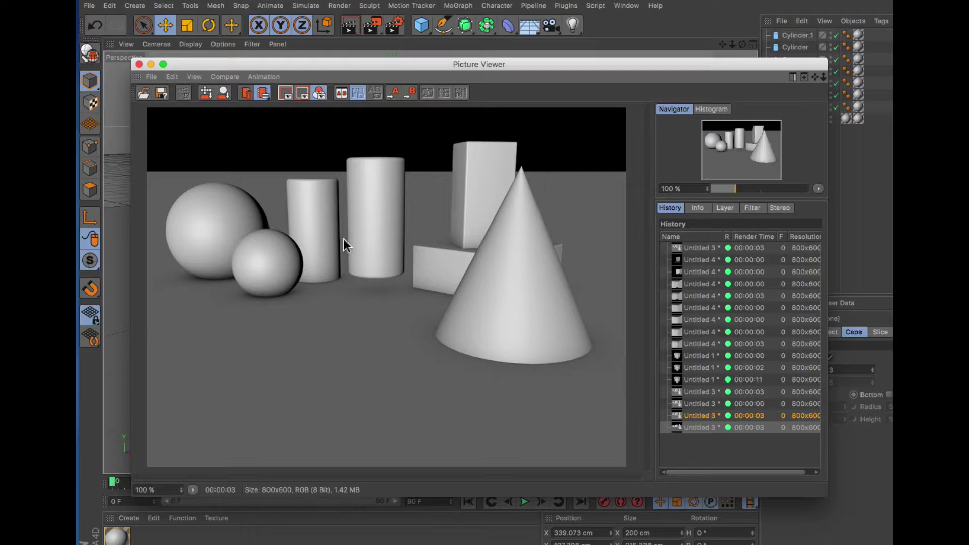
{"action": "left_click", "coordinate": [139, 65]}
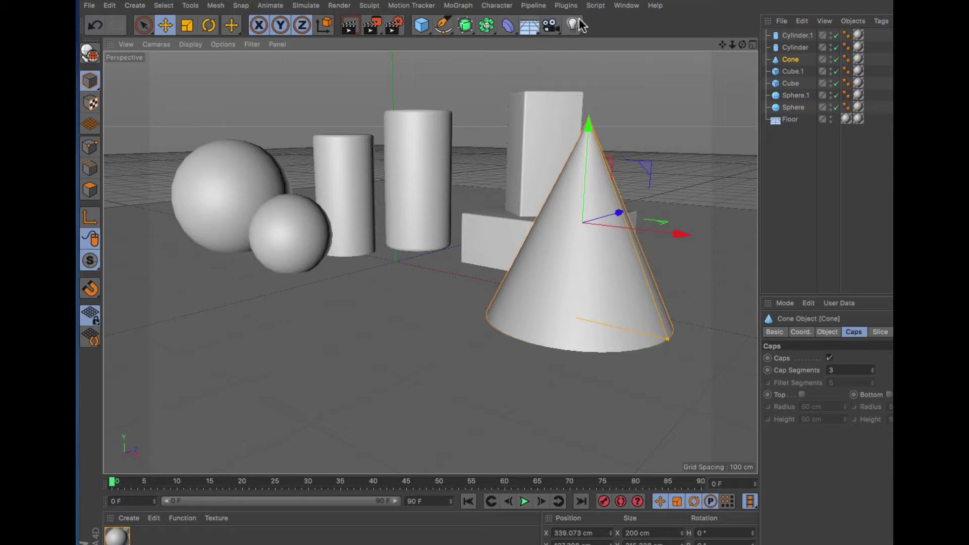
{"action": "left_click", "coordinate": [626, 5]}
{"action": "left_click", "coordinate": [659, 301]}
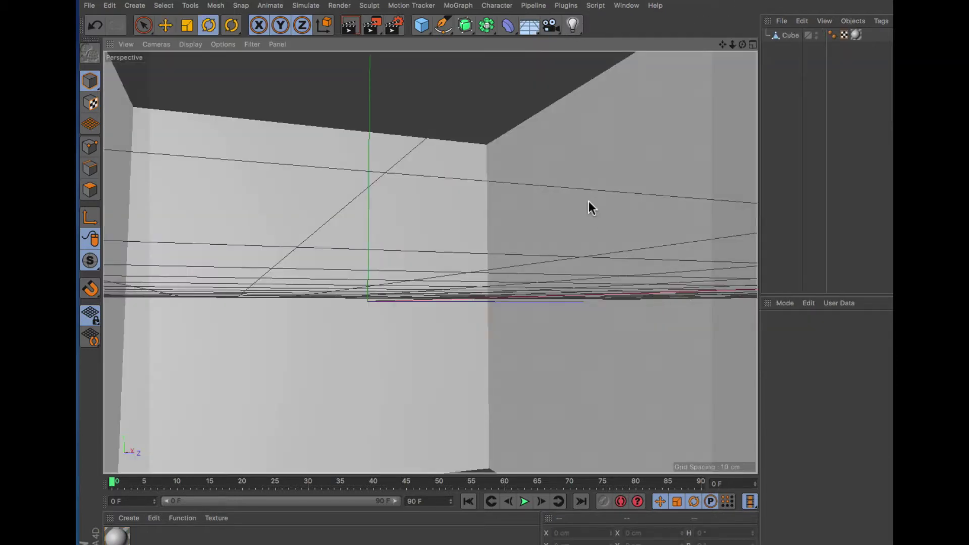
{"action": "key", "text": "shift+r"}
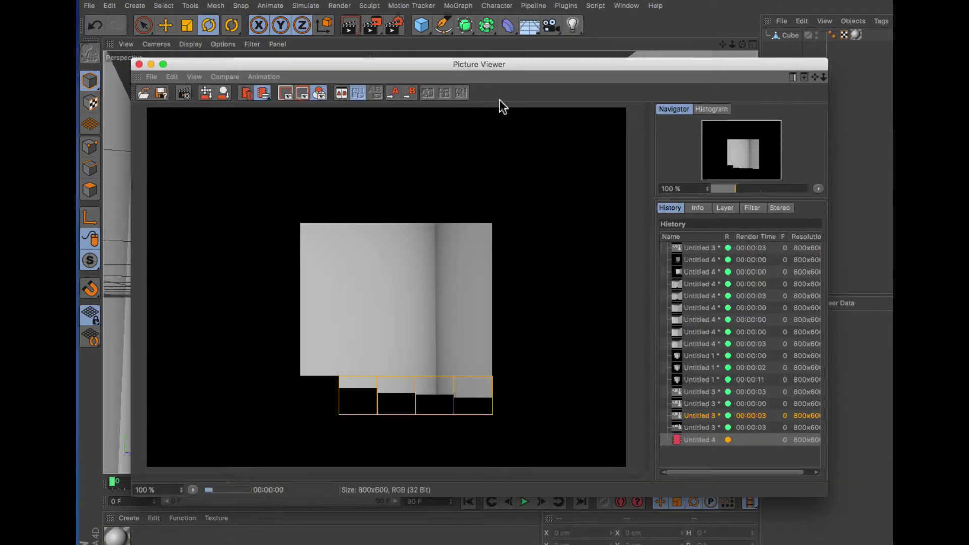
{"action": "left_click_drag", "start_coordinate": [499, 71], "coordinate": [486, 72]}
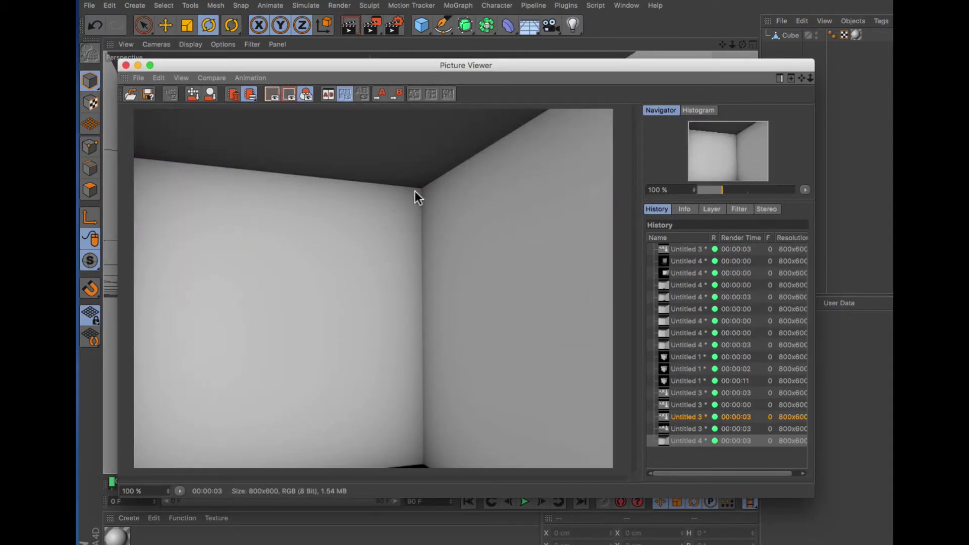
{"action": "left_click_drag", "start_coordinate": [449, 66], "coordinate": [453, 76]}
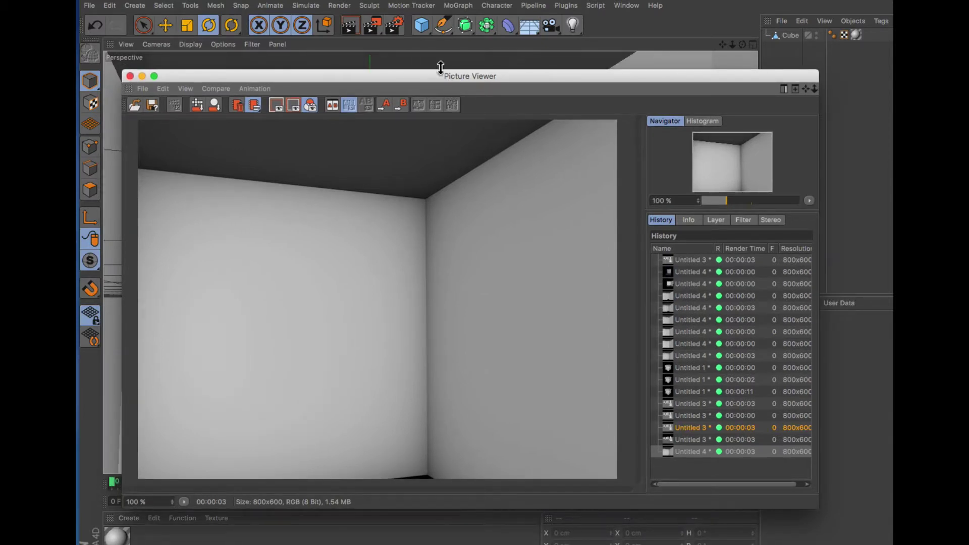
{"action": "left_click", "coordinate": [394, 26]}
Set the left Color gradient knot to 49% grey (V 49%) and render the corner again
{"action": "left_click_drag", "start_coordinate": [414, 86], "coordinate": [455, 139]}
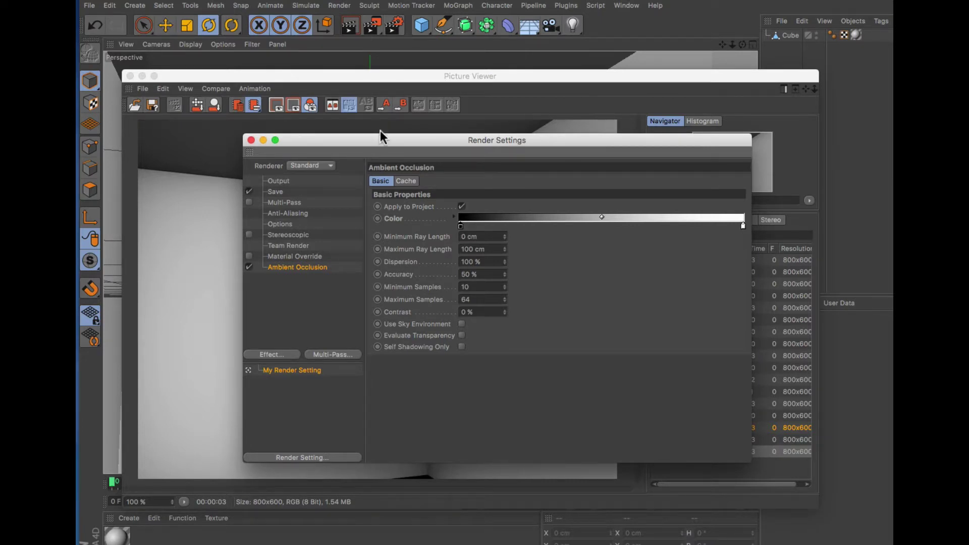
{"action": "left_click_drag", "start_coordinate": [374, 139], "coordinate": [597, 152]}
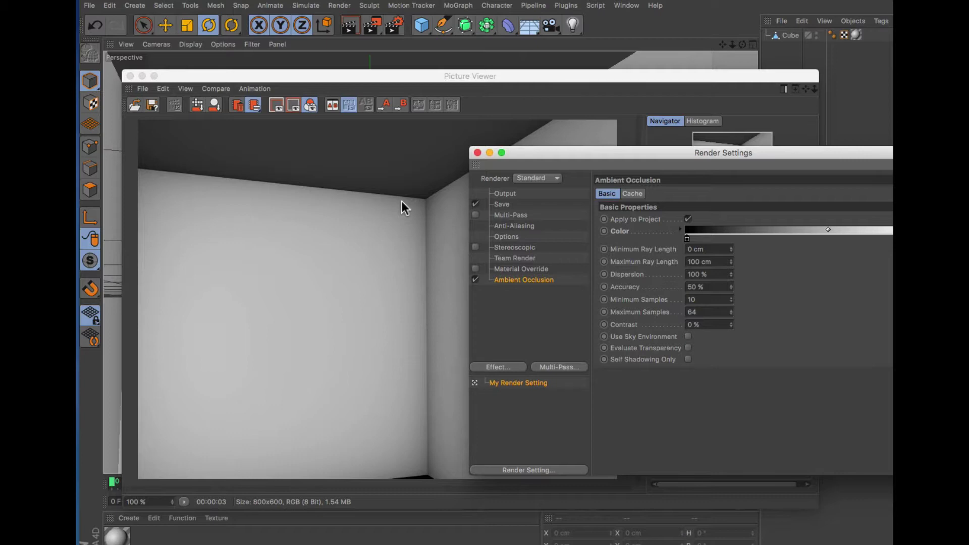
{"action": "double_click", "coordinate": [686, 239]}
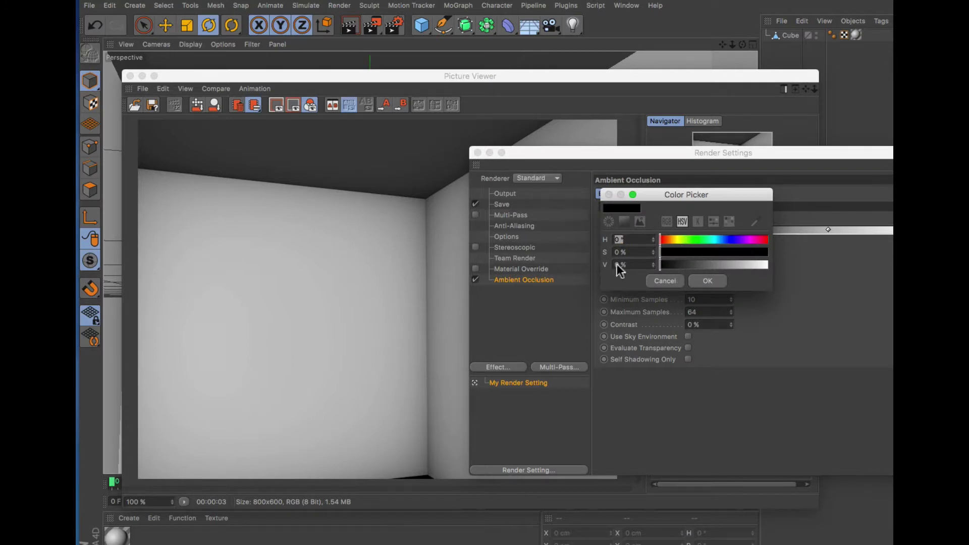
{"action": "left_click_drag", "start_coordinate": [661, 264], "coordinate": [712, 264]}
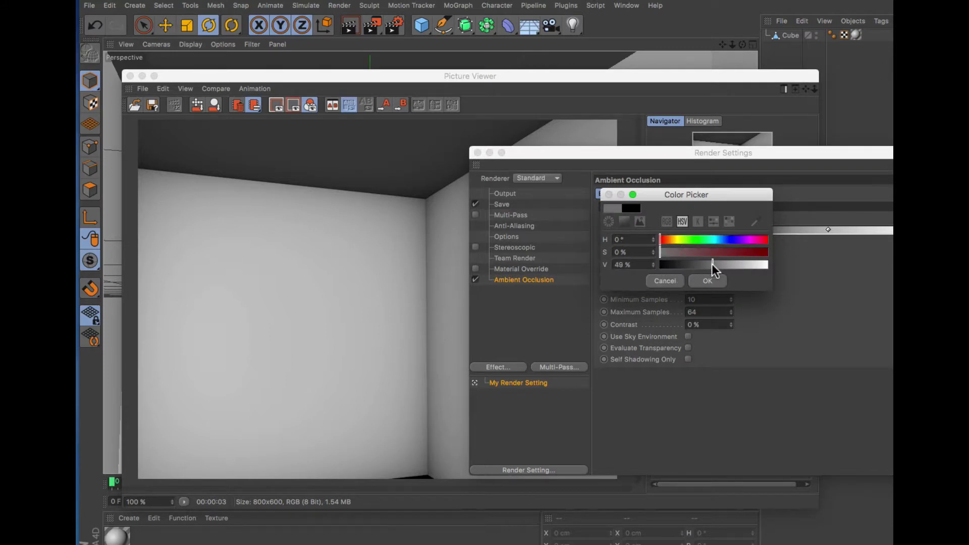
{"action": "left_click", "coordinate": [708, 280]}
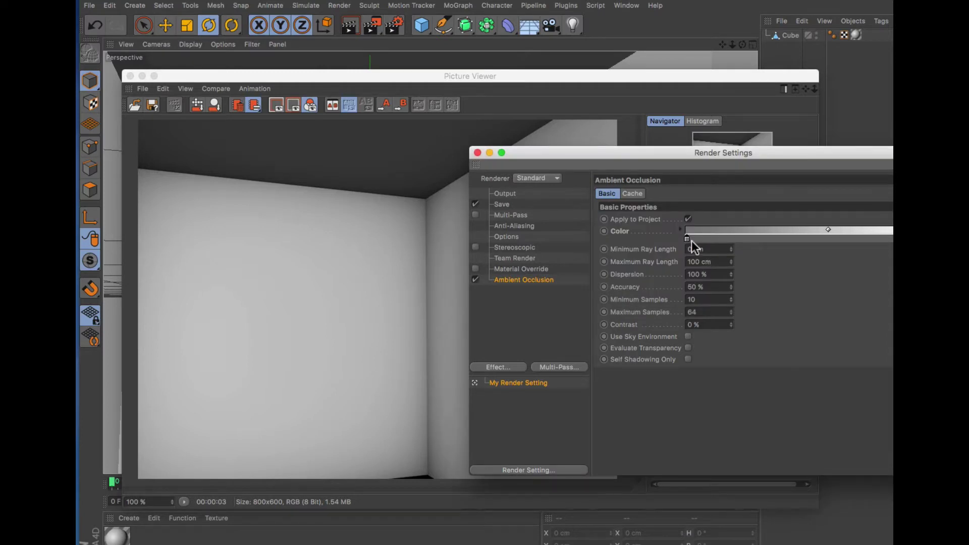
{"action": "key", "text": "shift+r"}
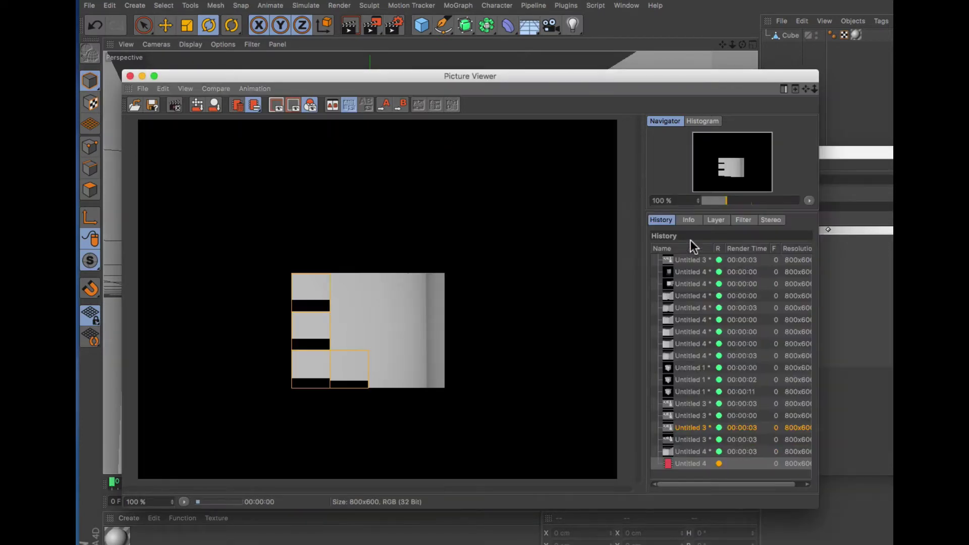
Toggle between the last two Untitled 4 renders in History, ending on the earlier one
{"action": "left_click", "coordinate": [685, 462]}
{"action": "left_click", "coordinate": [686, 452]}
{"action": "left_click", "coordinate": [687, 462]}
{"action": "left_click", "coordinate": [687, 452]}
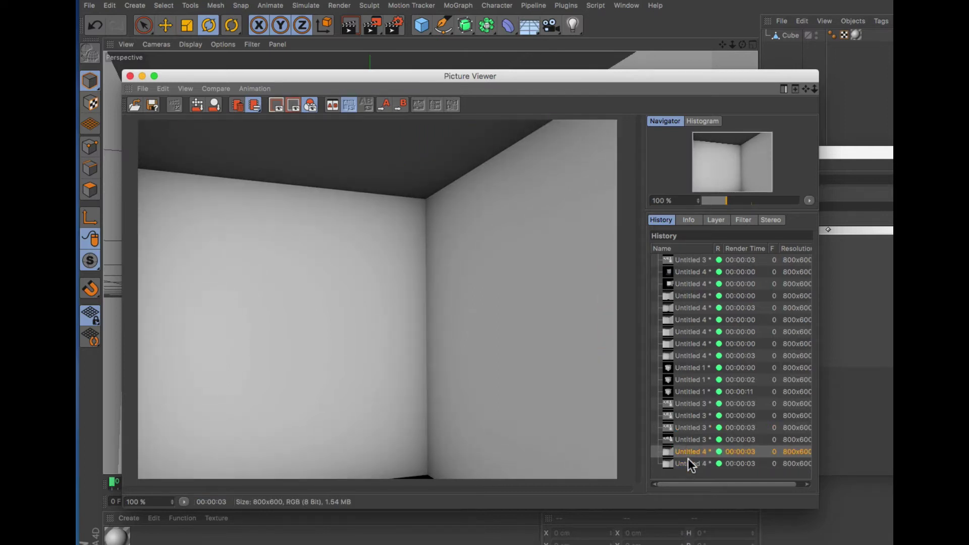
{"action": "left_click", "coordinate": [688, 462]}
{"action": "left_click", "coordinate": [688, 451]}
{"action": "left_click", "coordinate": [698, 463]}
{"action": "left_click", "coordinate": [694, 452]}
{"action": "left_click", "coordinate": [692, 463]}
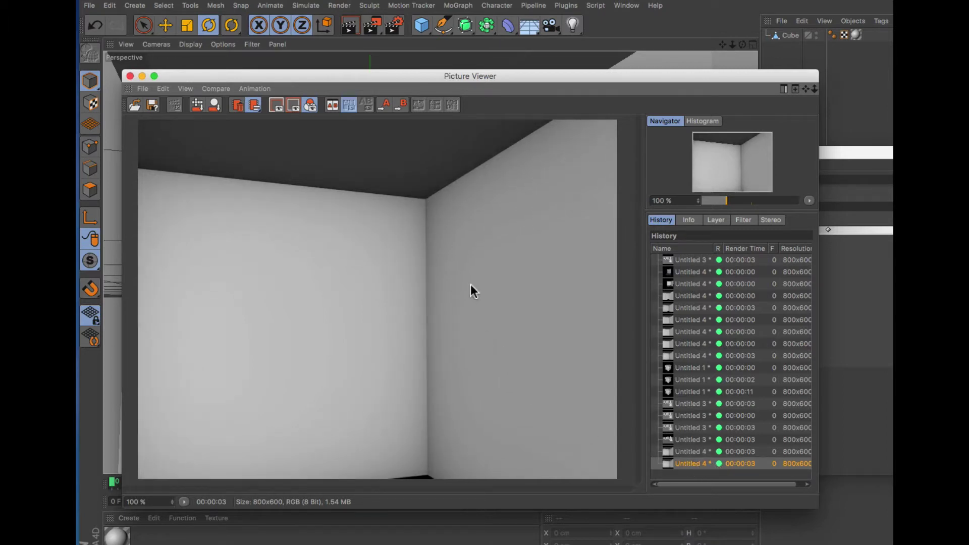
{"action": "left_click", "coordinate": [689, 451]}
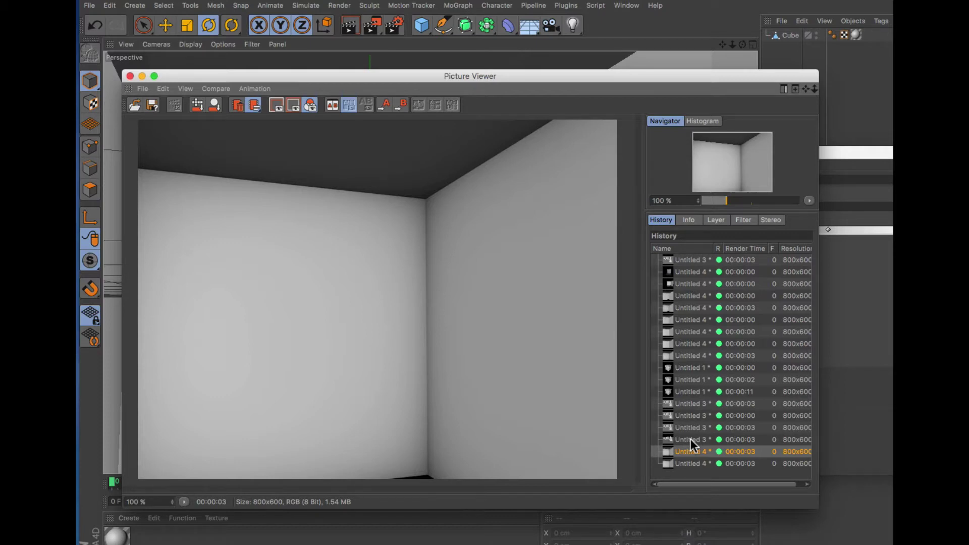
Set the gradient's dark knot colour back to pure black (V 0%)
{"action": "key", "text": "super+b"}
{"action": "left_click_drag", "start_coordinate": [747, 156], "coordinate": [687, 137]}
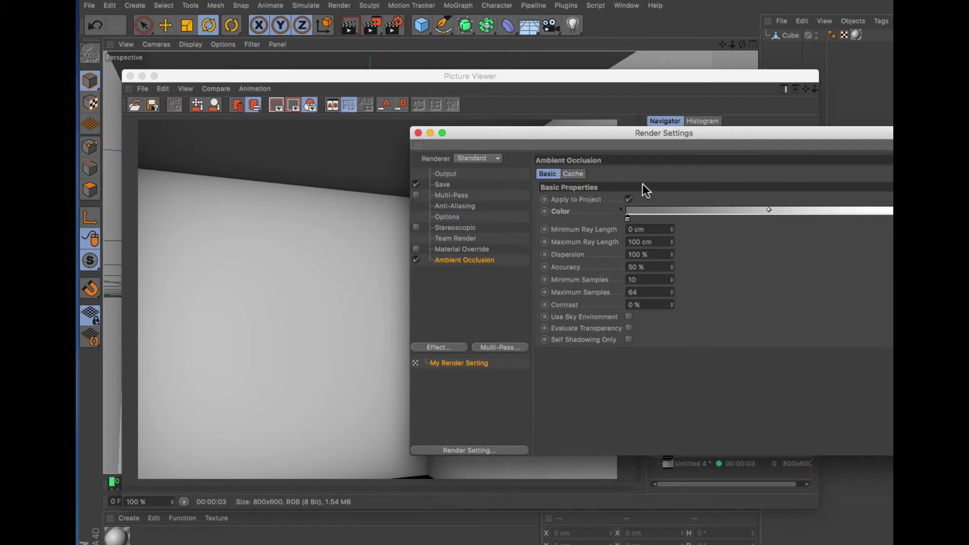
{"action": "double_click", "coordinate": [627, 217]}
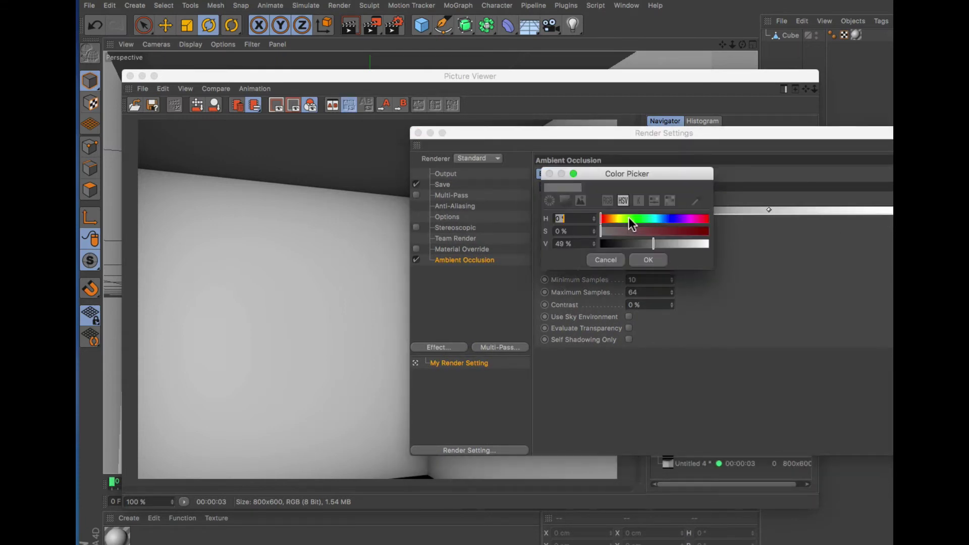
{"action": "left_click_drag", "start_coordinate": [653, 244], "coordinate": [601, 250]}
{"action": "left_click", "coordinate": [645, 262]}
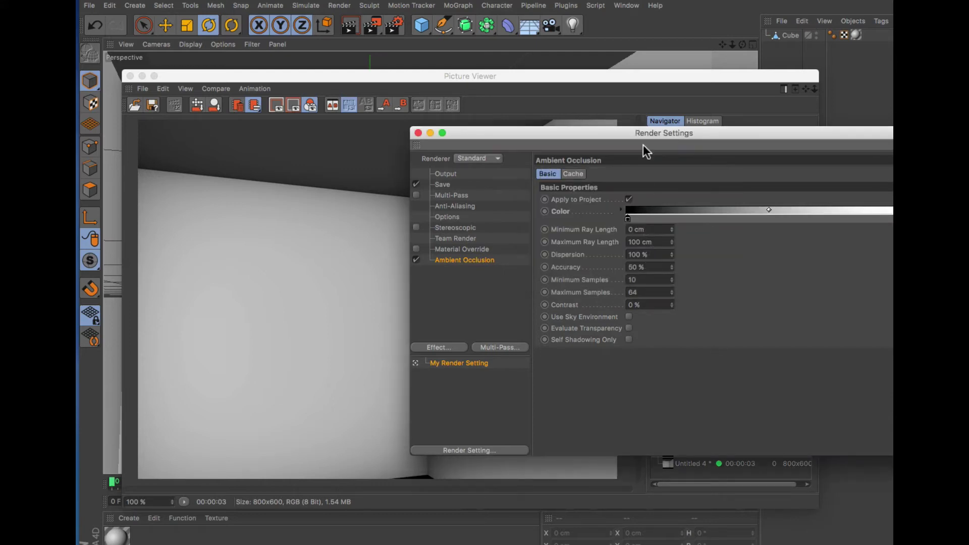
Slide the black gradient knot further right and render the darker corner
{"action": "left_click_drag", "start_coordinate": [639, 134], "coordinate": [678, 174]}
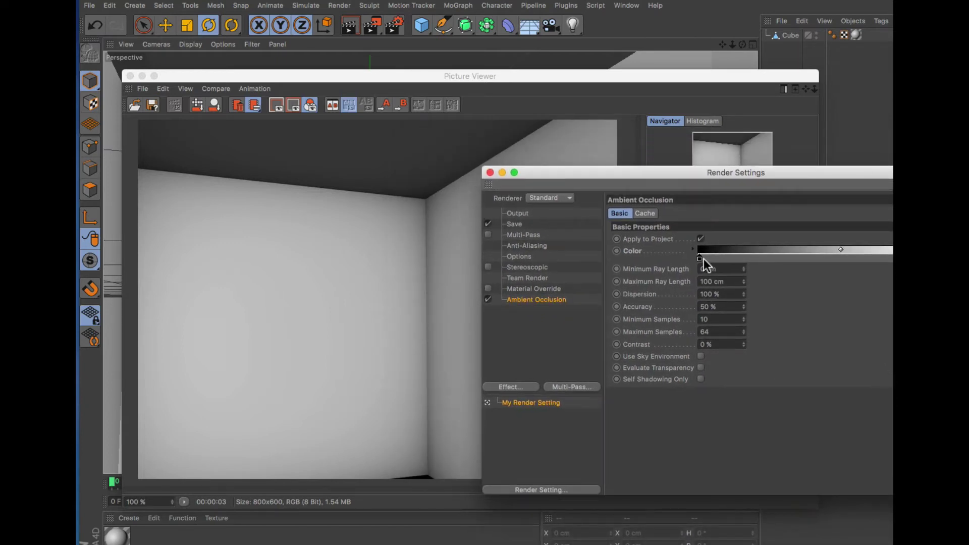
{"action": "left_click_drag", "start_coordinate": [701, 259], "coordinate": [797, 259]}
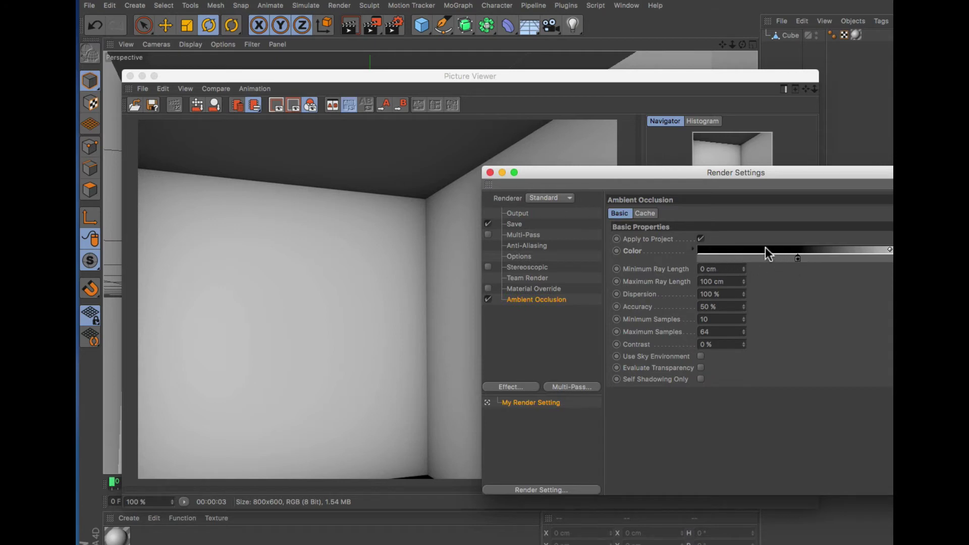
{"action": "key", "text": "shift+r"}
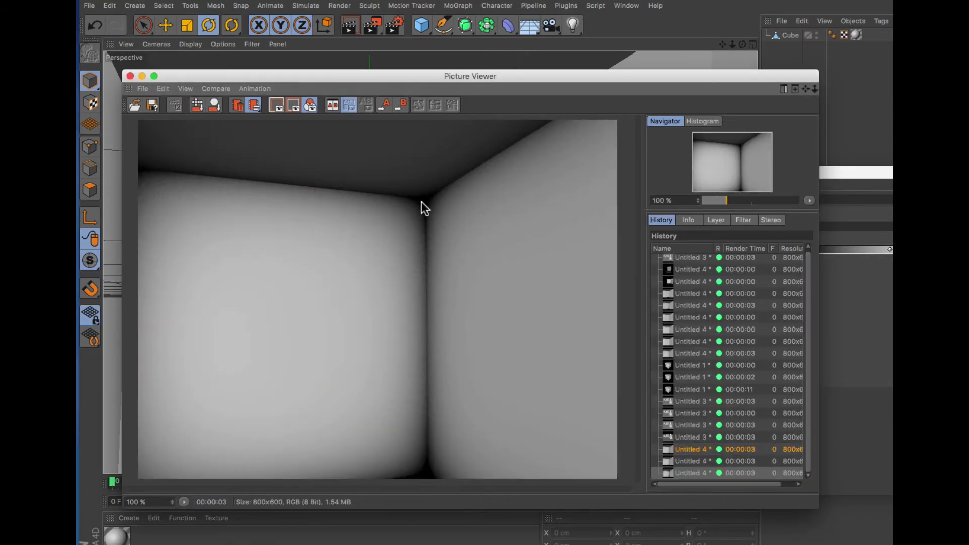
Slide the black gradient knot back to the left and keep its colour dark
{"action": "key", "text": "super+b"}
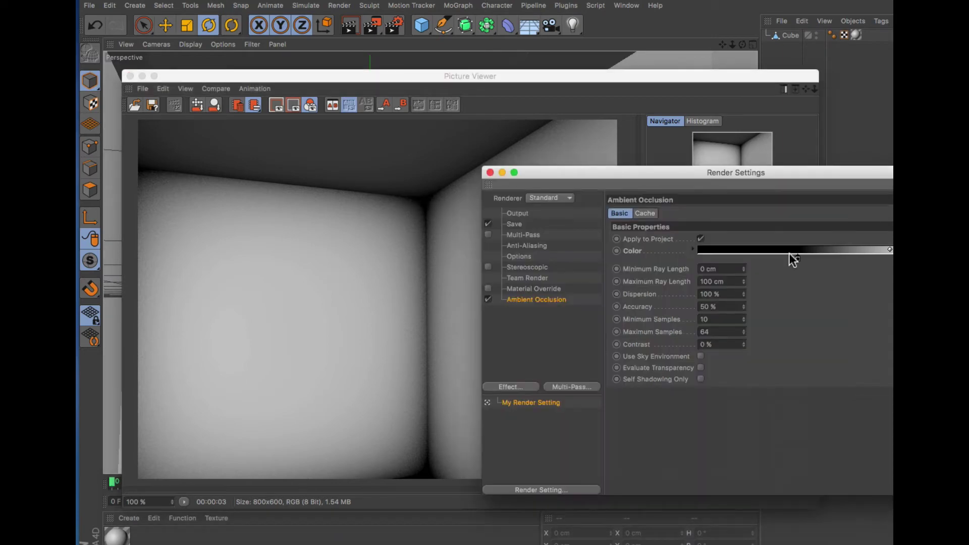
{"action": "left_click_drag", "start_coordinate": [798, 257], "coordinate": [675, 256]}
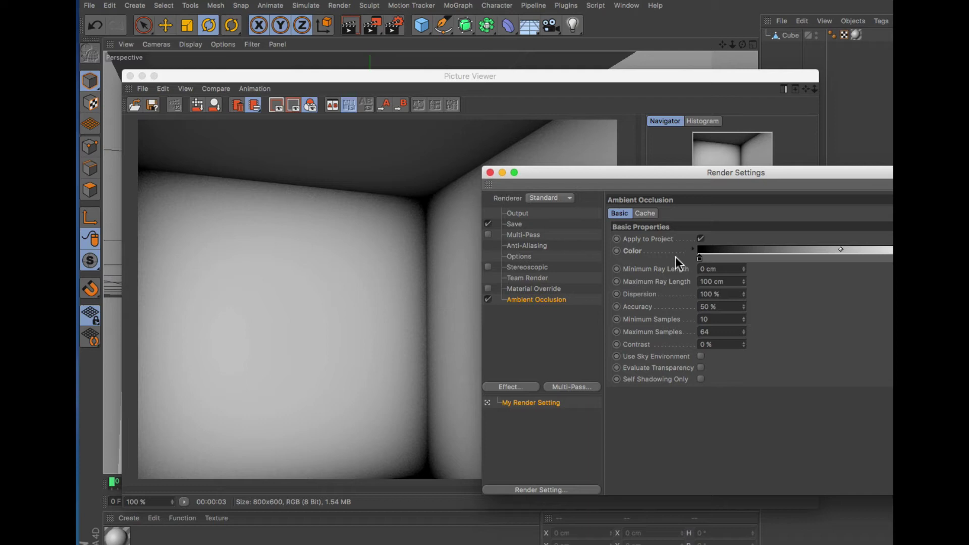
{"action": "left_click_drag", "start_coordinate": [671, 174], "coordinate": [476, 137]}
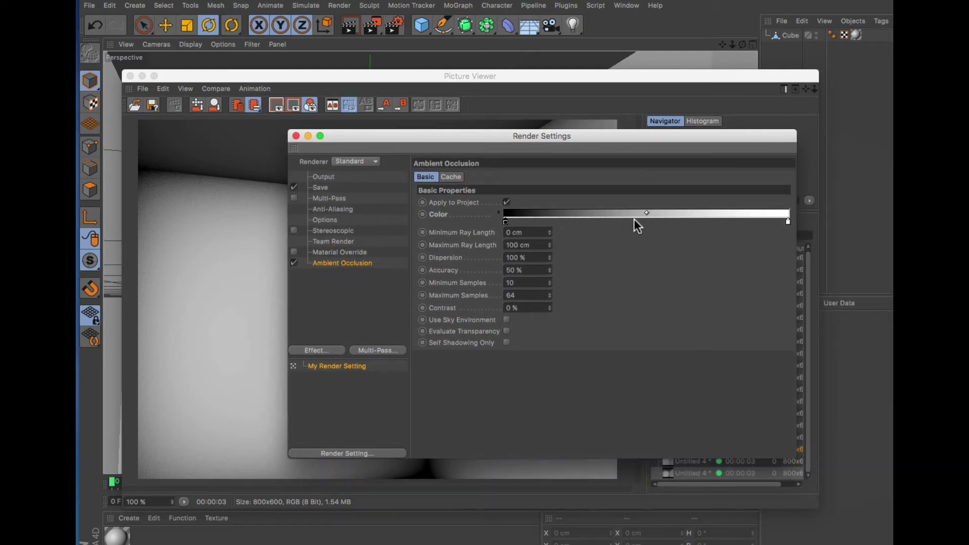
{"action": "double_click", "coordinate": [505, 222]}
{"action": "mouse_move", "coordinate": [480, 248]}
{"action": "left_mouse_down"}
{"action": "mouse_move", "coordinate": [503, 246]}
{"action": "mouse_move", "coordinate": [482, 247]}
{"action": "left_mouse_up"}
{"action": "left_click", "coordinate": [526, 263]}
Render the wall corner with the restored gradient, then bring Render Settings back and shift it left
{"action": "left_click", "coordinate": [296, 137]}
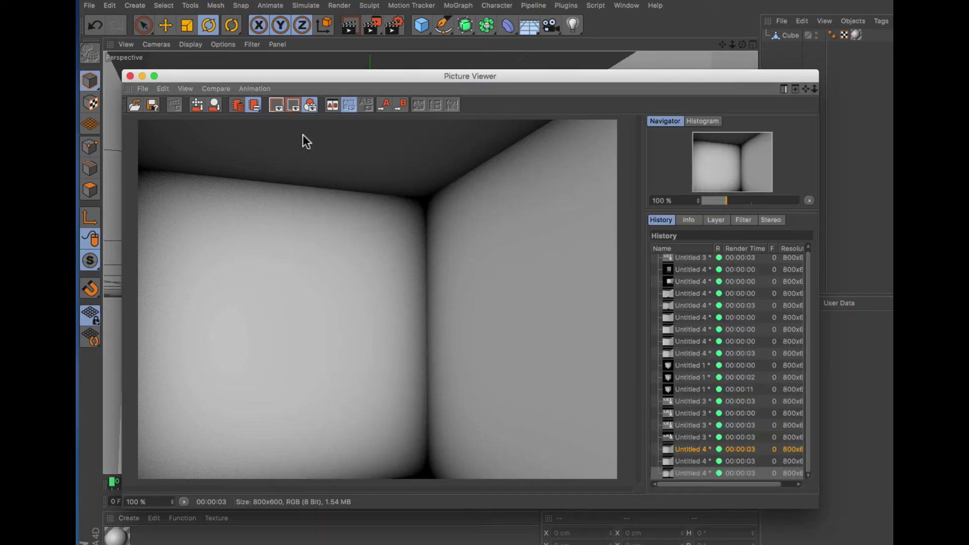
{"action": "left_click", "coordinate": [396, 27]}
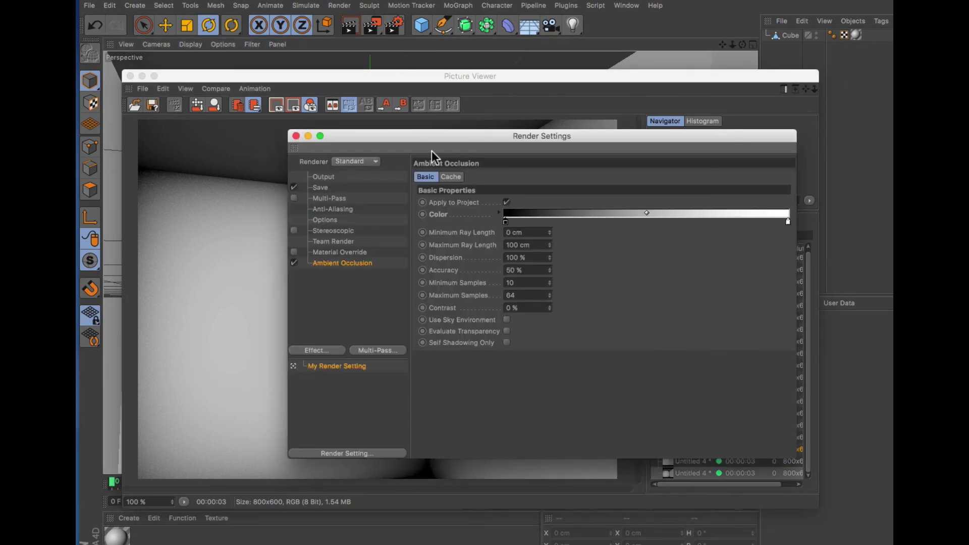
{"action": "left_click_drag", "start_coordinate": [407, 138], "coordinate": [665, 145]}
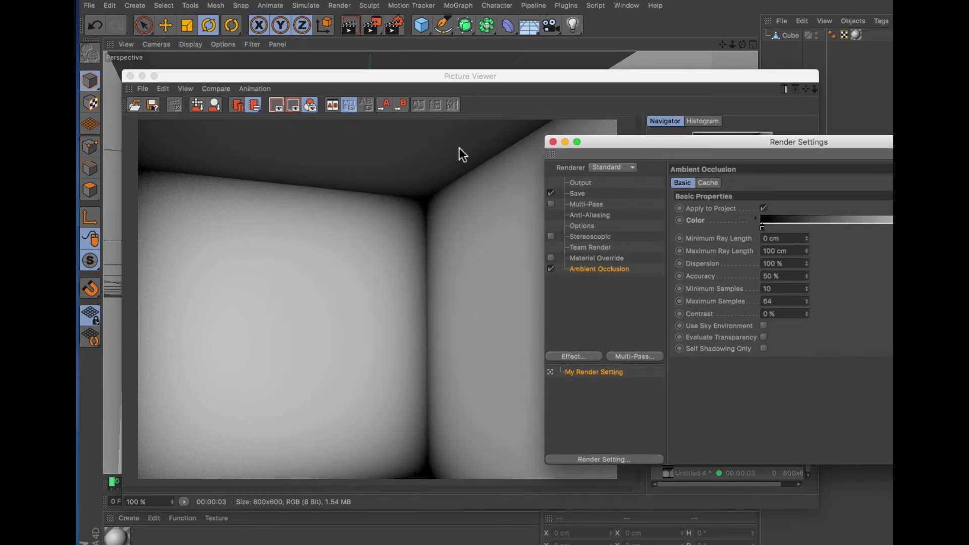
{"action": "left_click", "coordinate": [459, 148]}
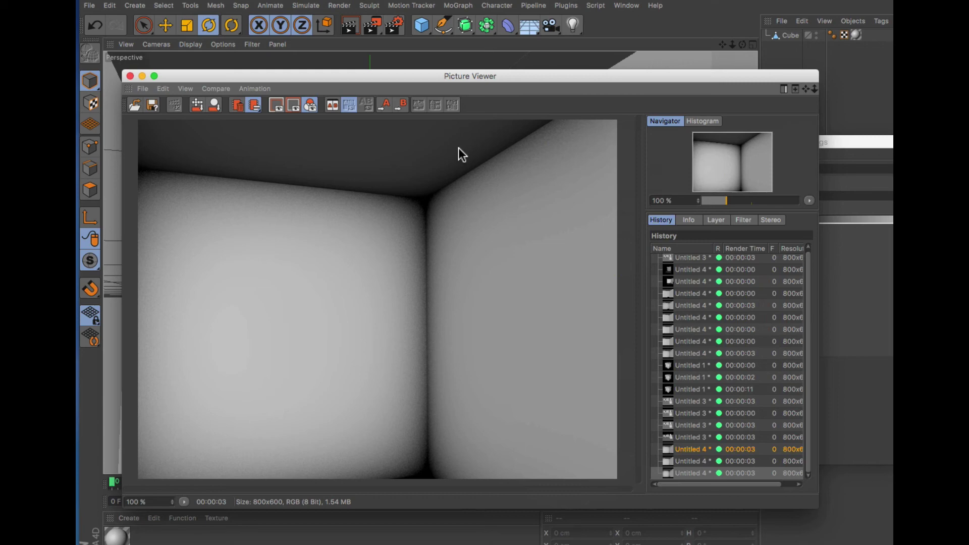
{"action": "key", "text": "shift+r"}
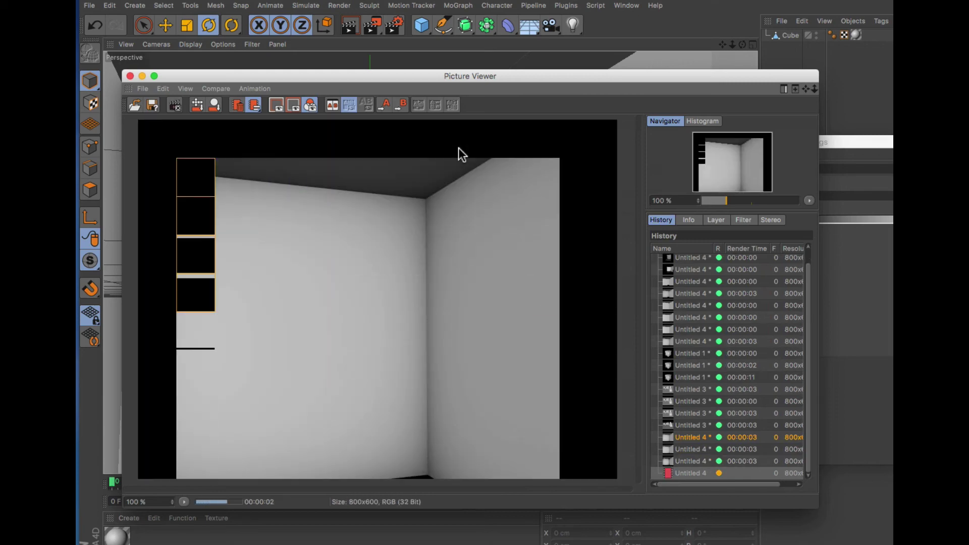
{"action": "left_click", "coordinate": [858, 144]}
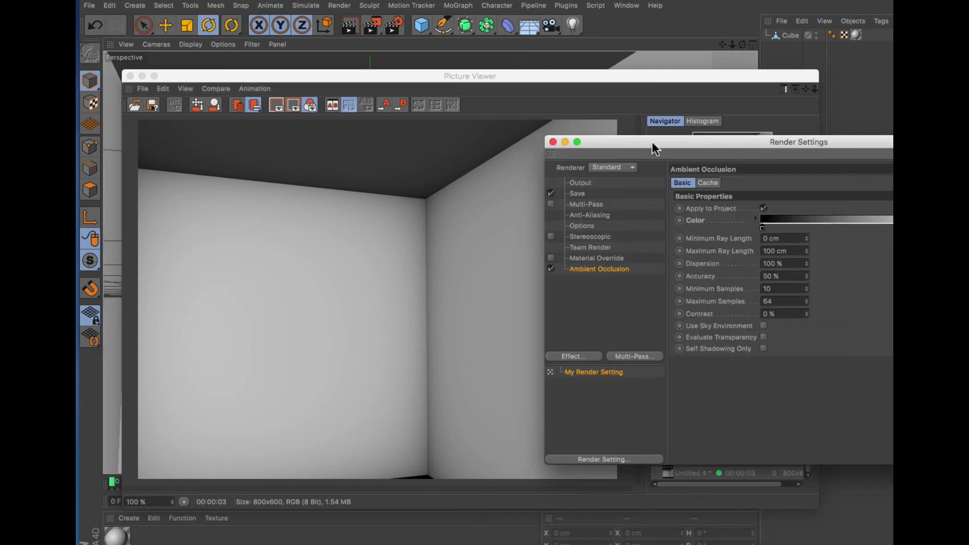
{"action": "left_click_drag", "start_coordinate": [626, 145], "coordinate": [401, 132]}
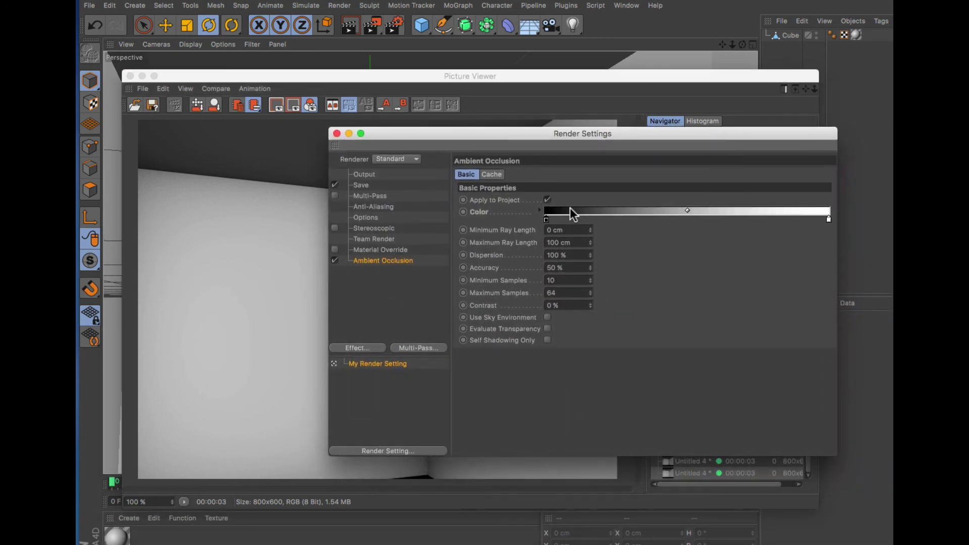